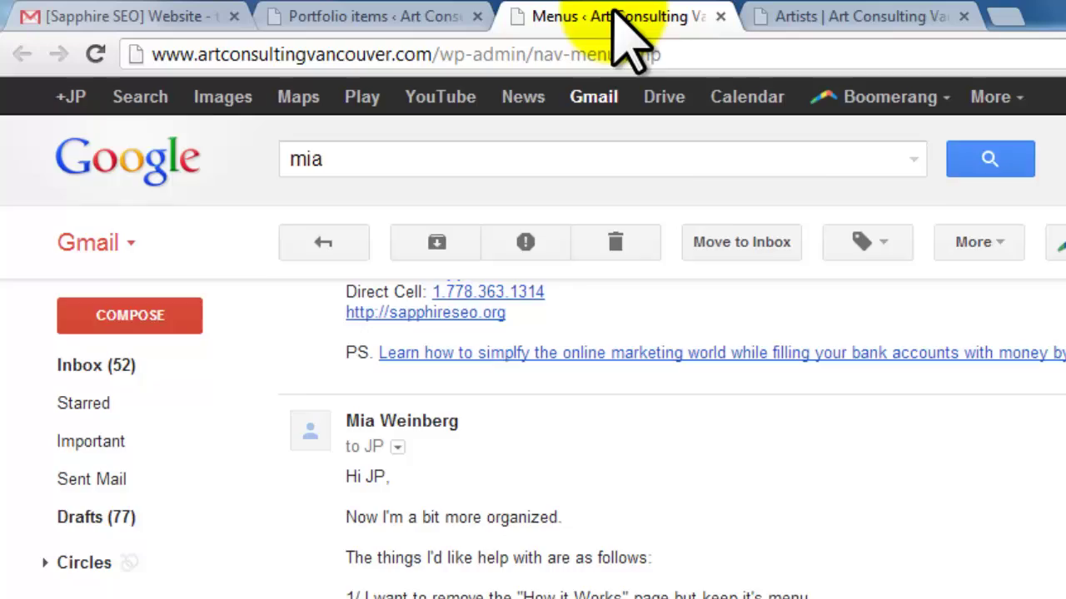
Go from the site's home page to the live Artists page.
click(537, 17)
click(400, 18)
click(865, 16)
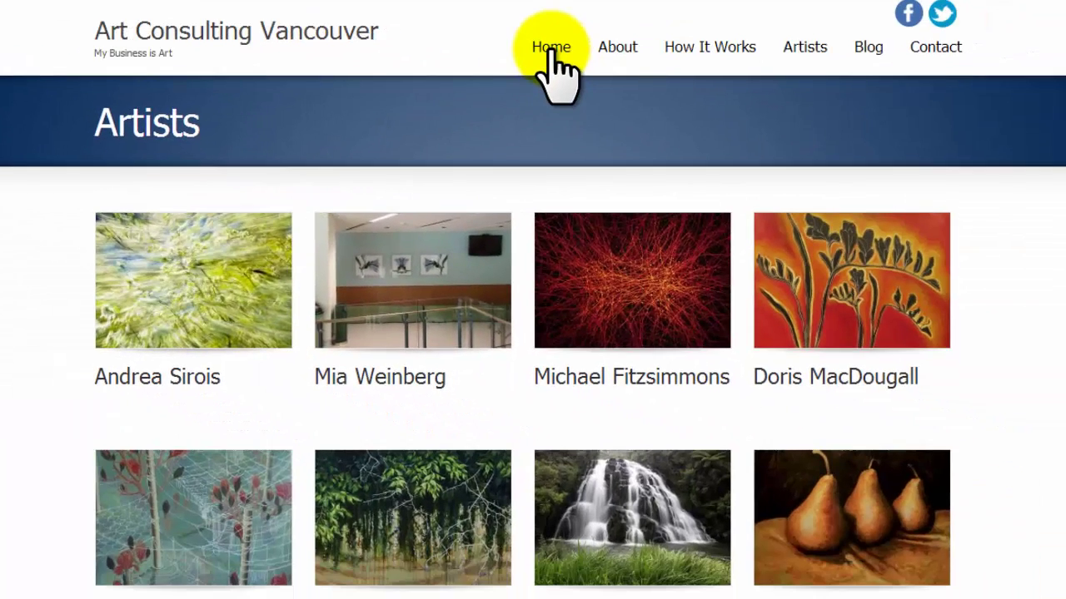
click(550, 50)
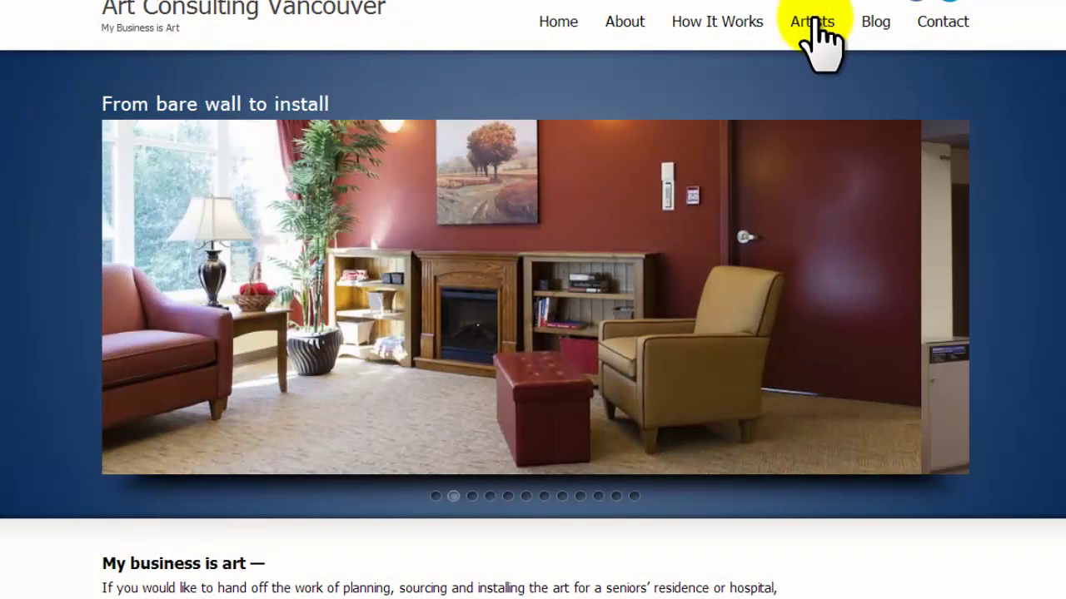
click(815, 23)
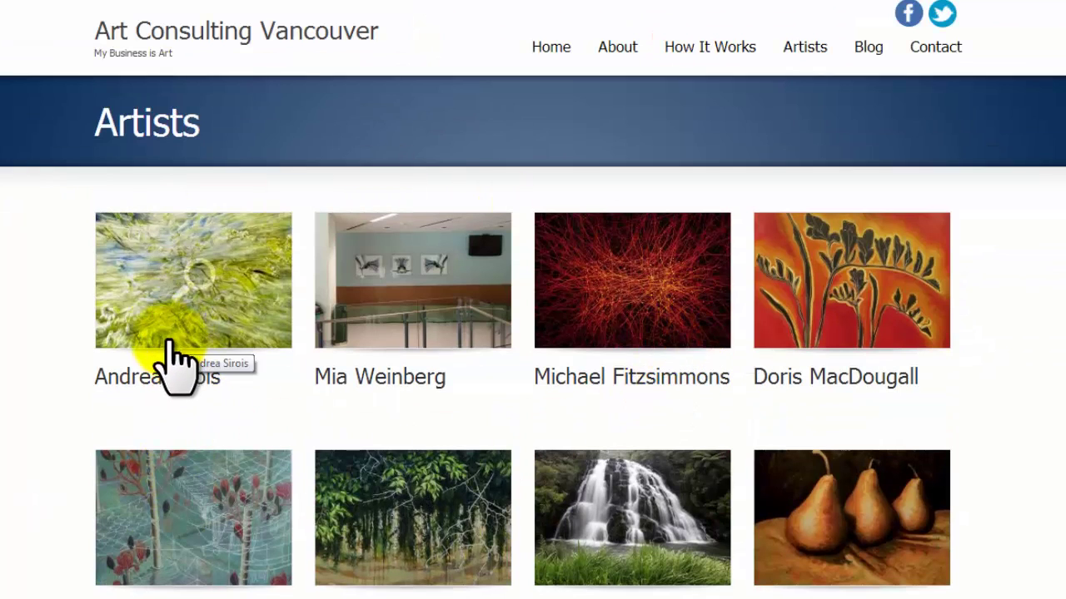
View the first two artworks in the lightbox, then return to the Main Navigation menu editor.
click(183, 325)
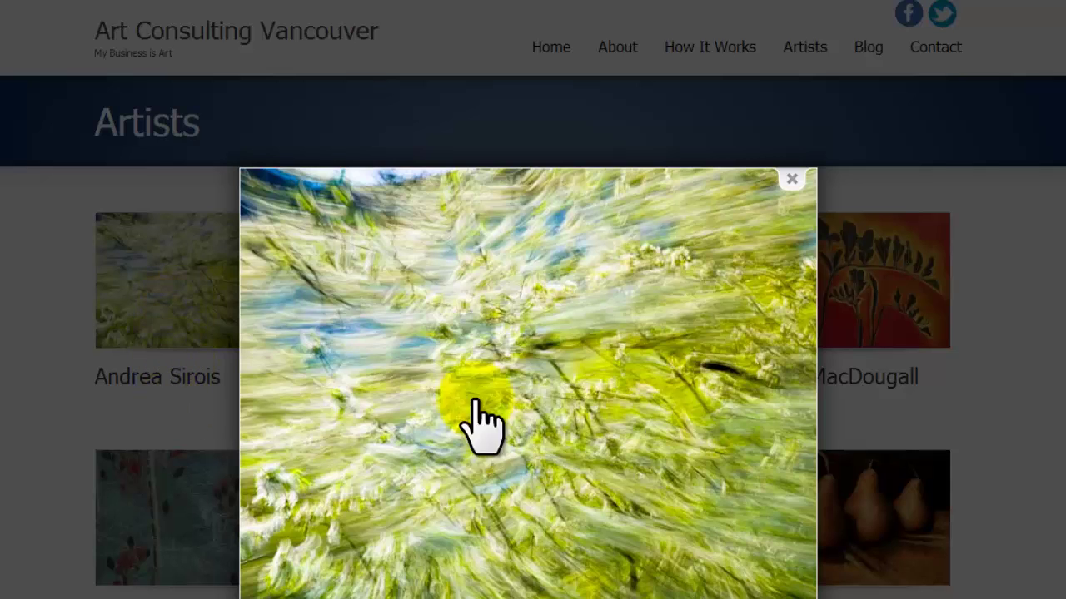
mouse_move(724, 429)
click(776, 379)
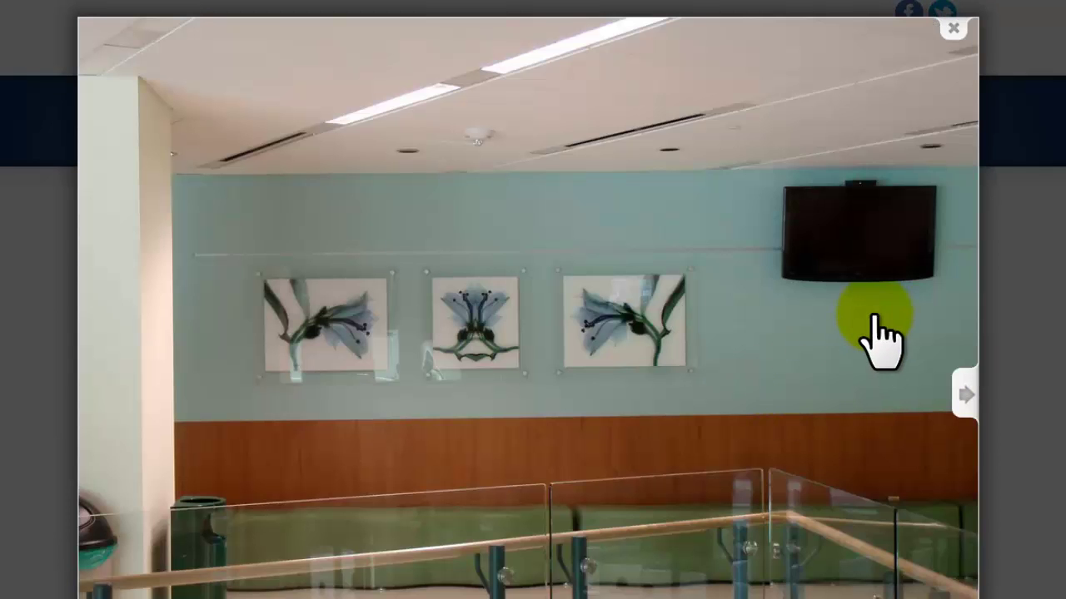
click(951, 32)
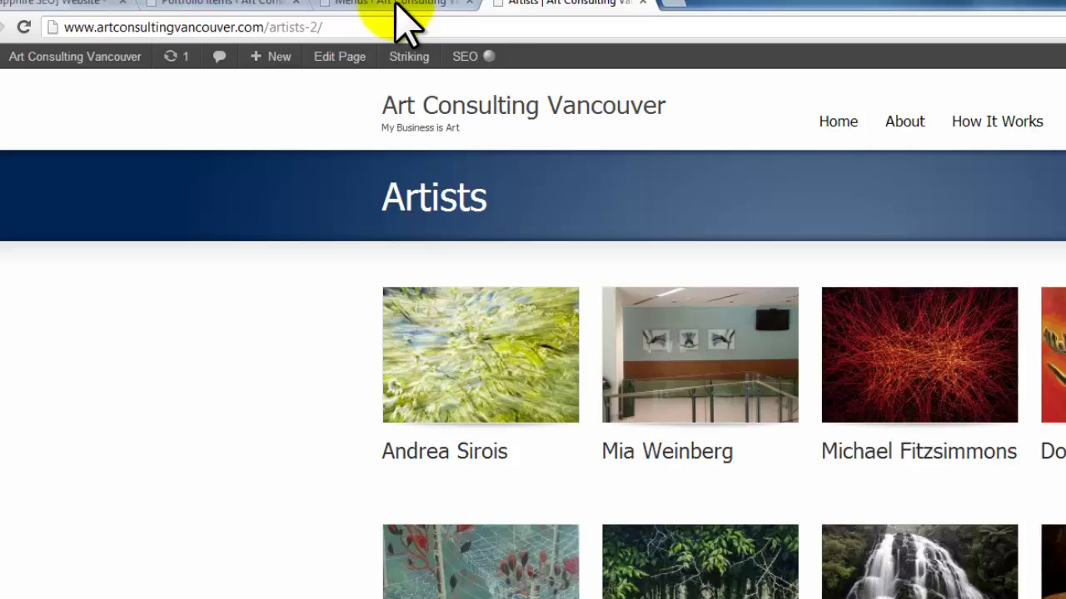
click(442, 15)
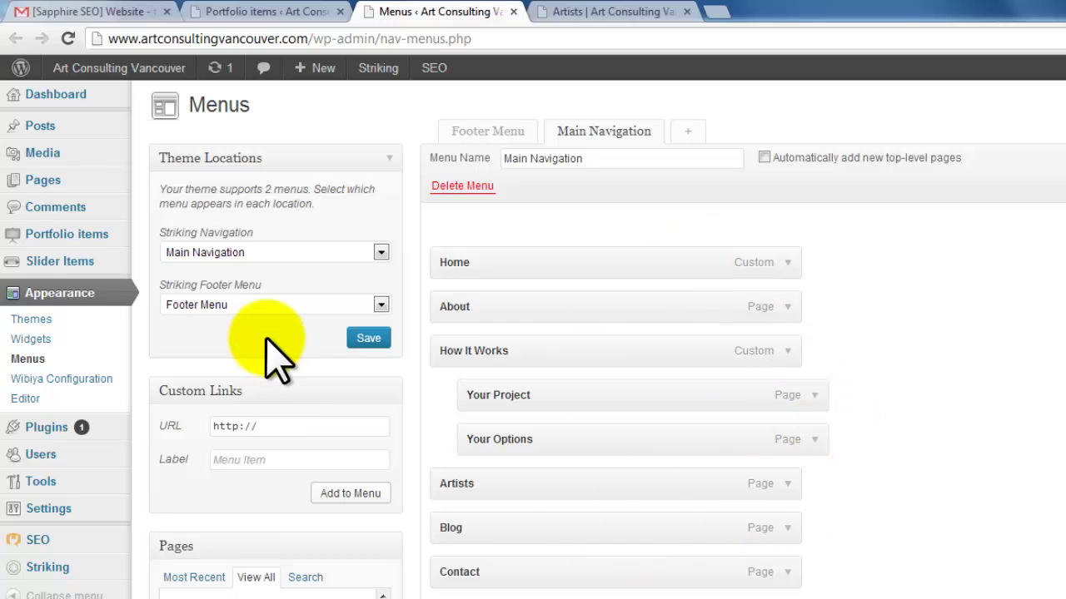
Look over the Main Navigation items, then bring up the Portfolio items list.
scroll(274, 354, down, 2)
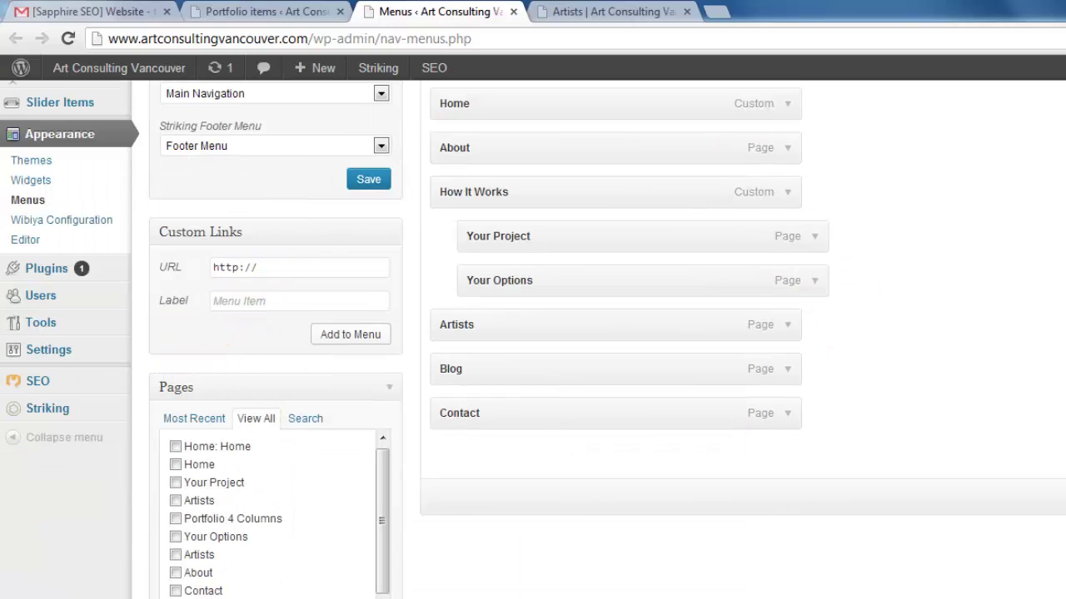
scroll(178, 573, up, 2)
click(262, 11)
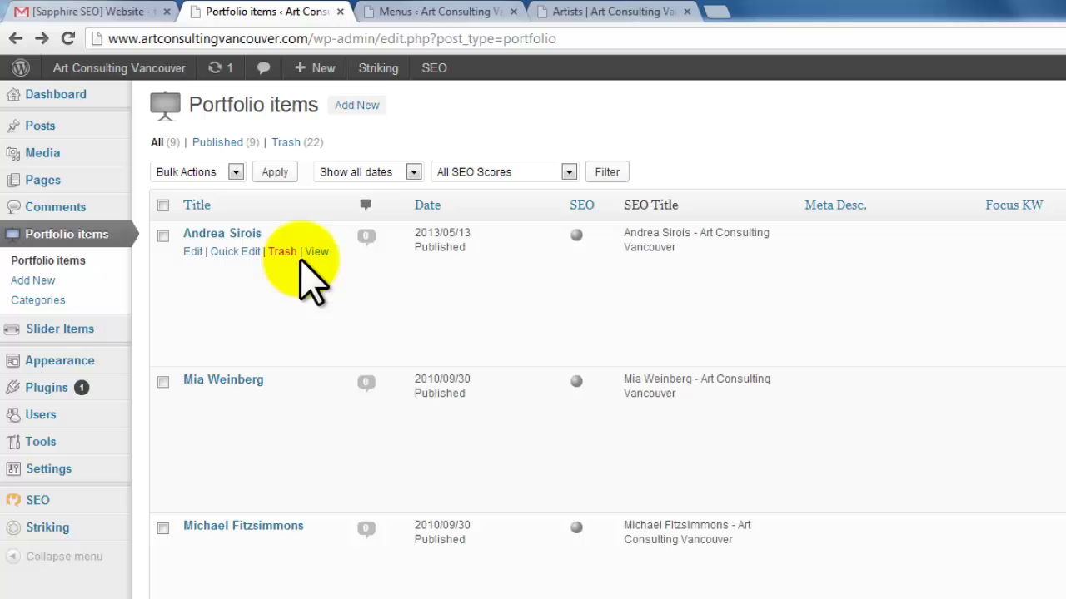
Scroll through the Portfolio items list to locate the first artist's entry.
scroll(233, 267, down, 8)
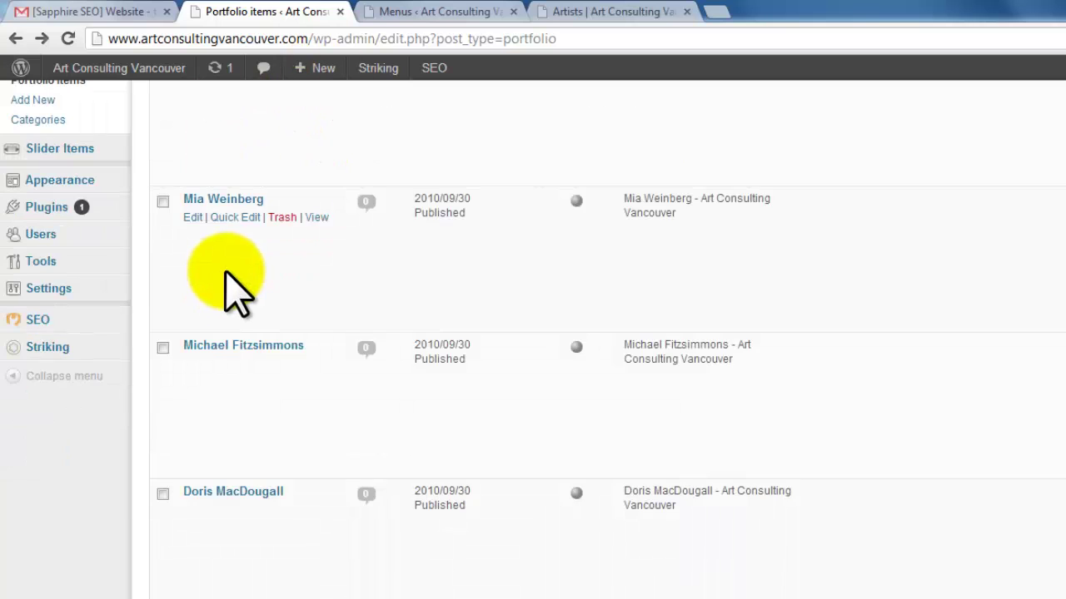
scroll(166, 566, down, 1)
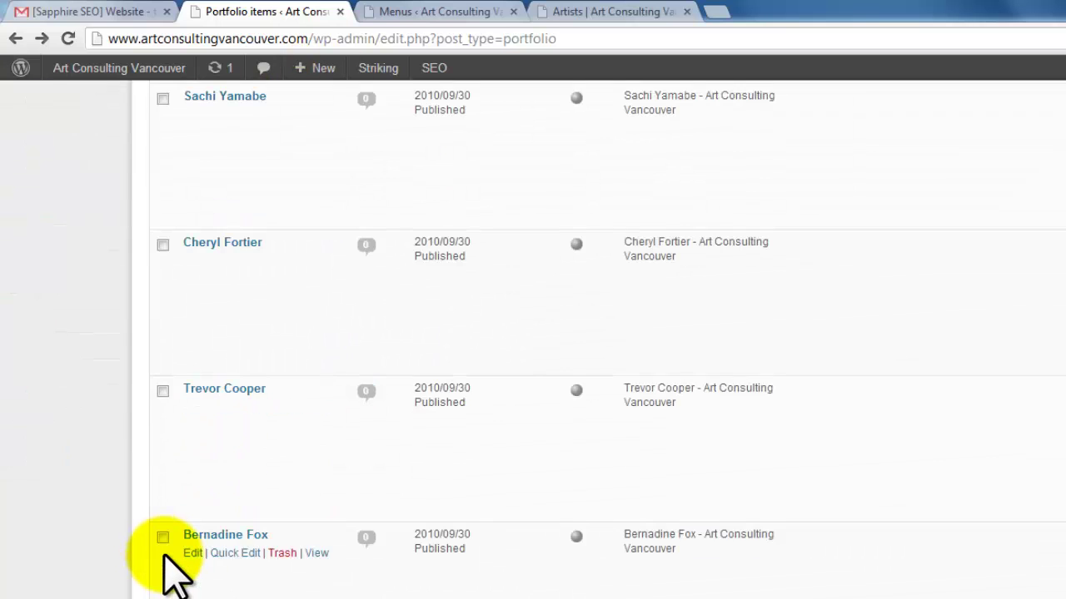
scroll(166, 571, up, 9)
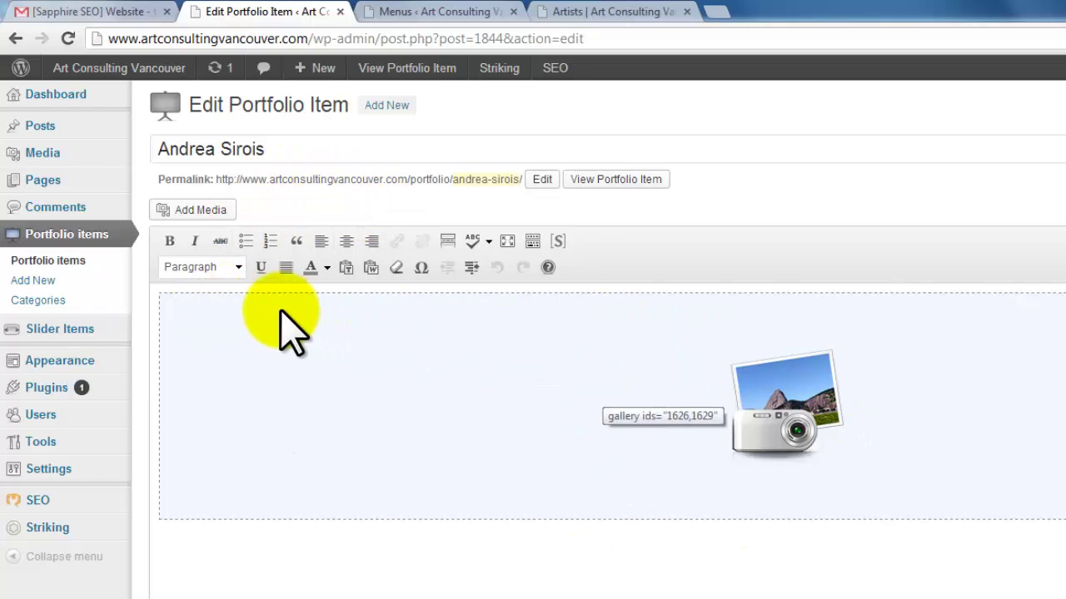
key(Return)
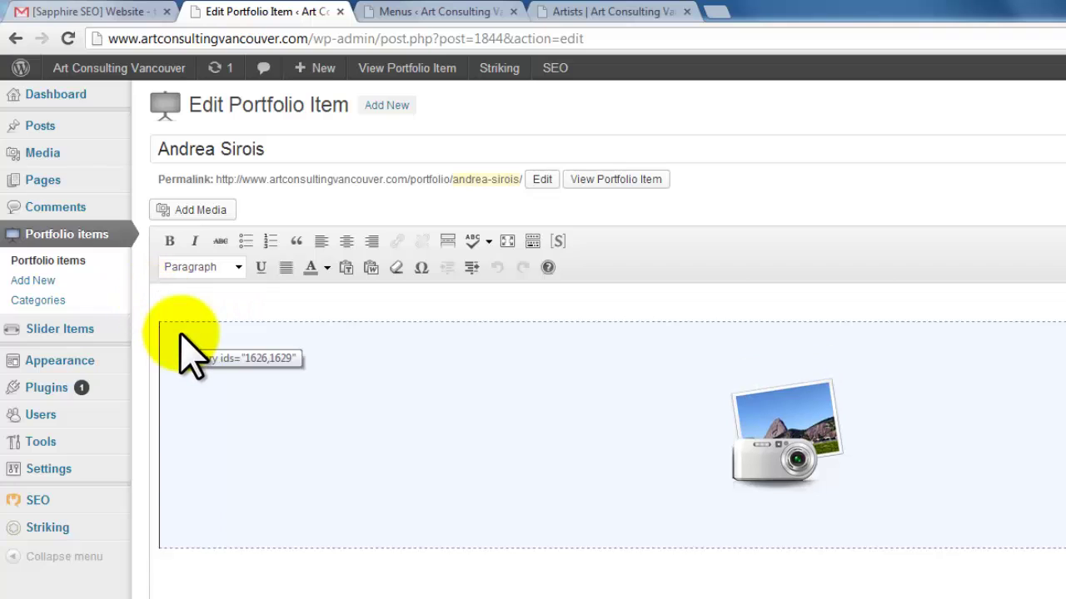
text(sfadfas)
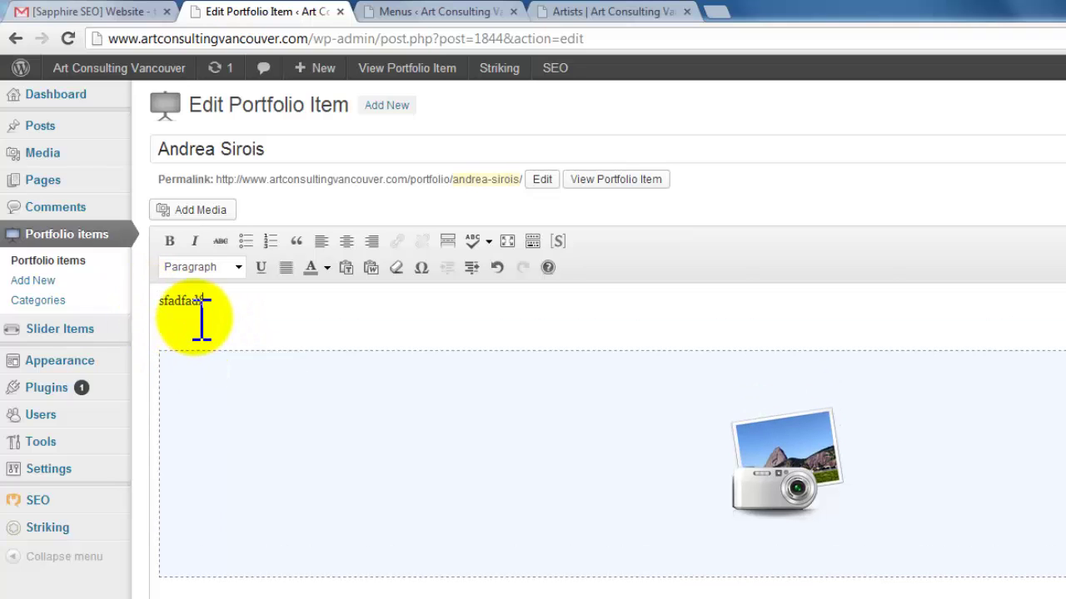
key(Return)
text(adfasdf)
key(Return)
text(asdfa)
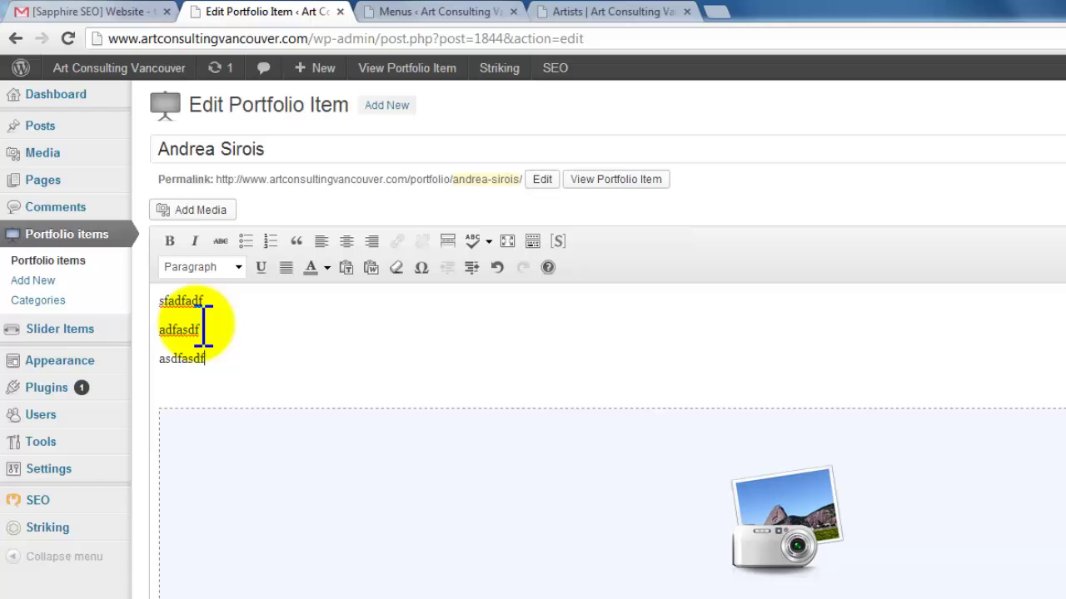
key(ctrl+a)
key(BackSpace)
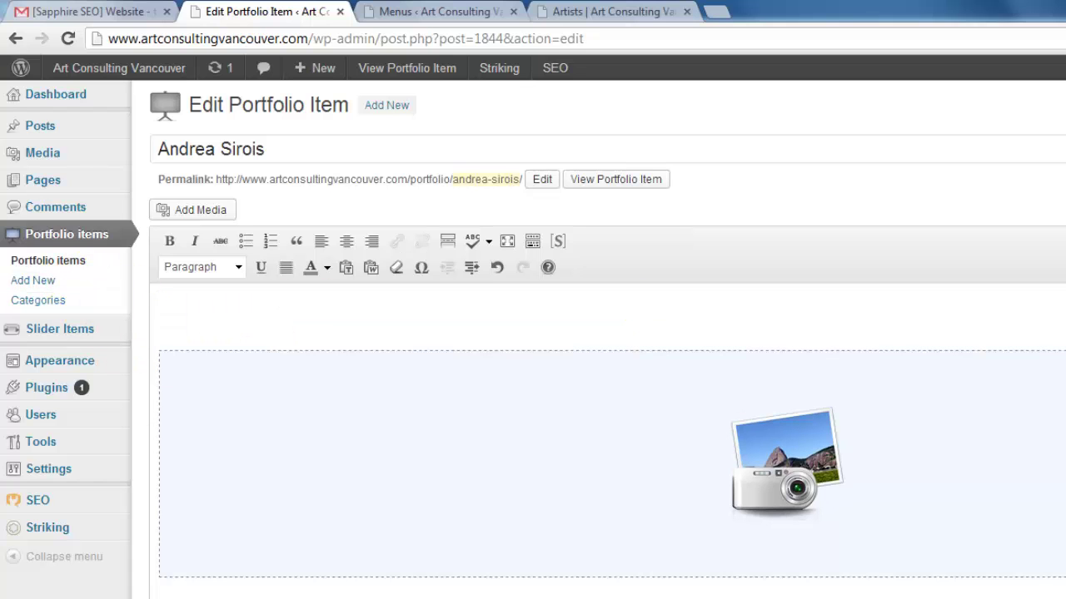
key(BackSpace)
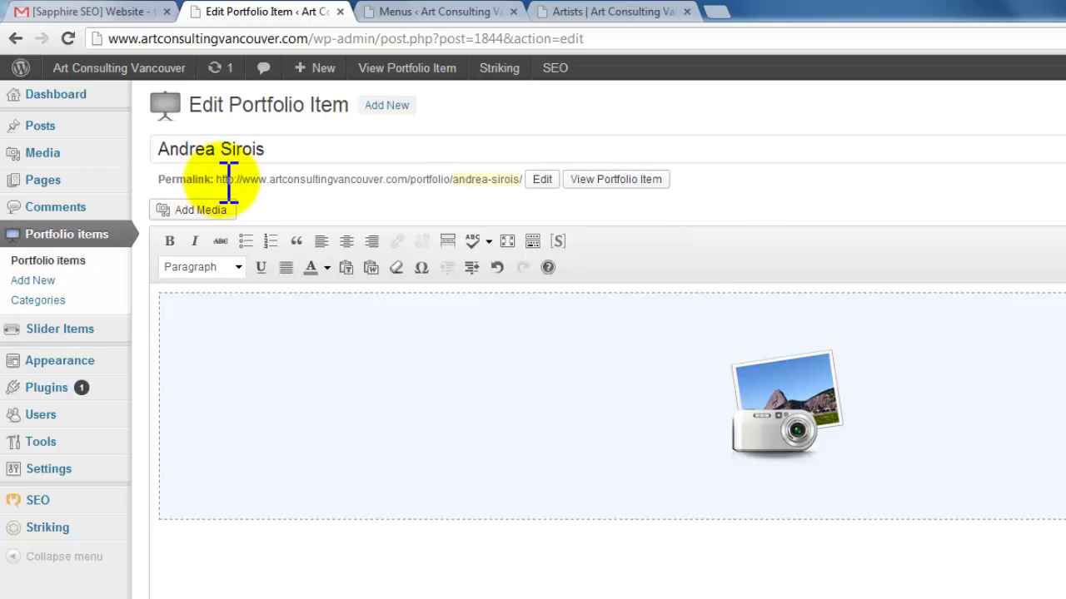
Copy the first artist's portfolio permalink for the Custom Links URL field.
drag(240, 181, 521, 181)
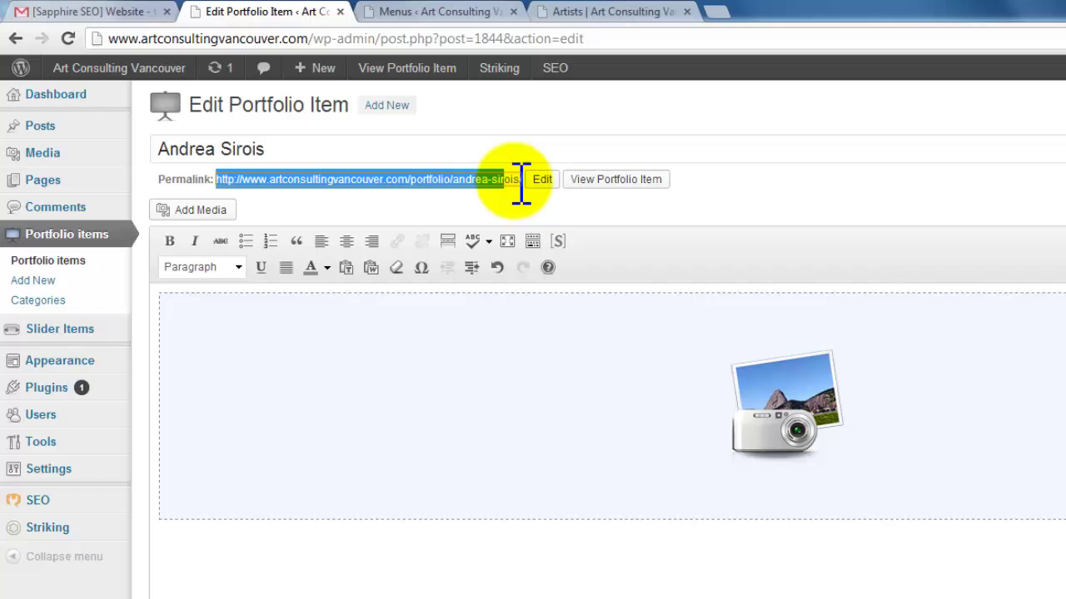
right_click(505, 179)
click(512, 197)
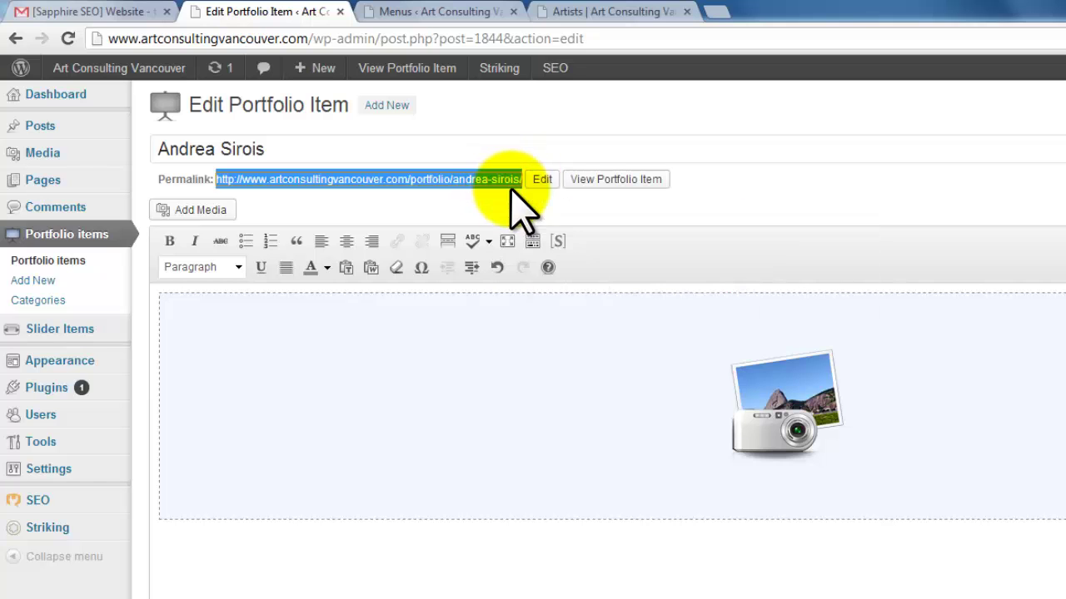
click(421, 12)
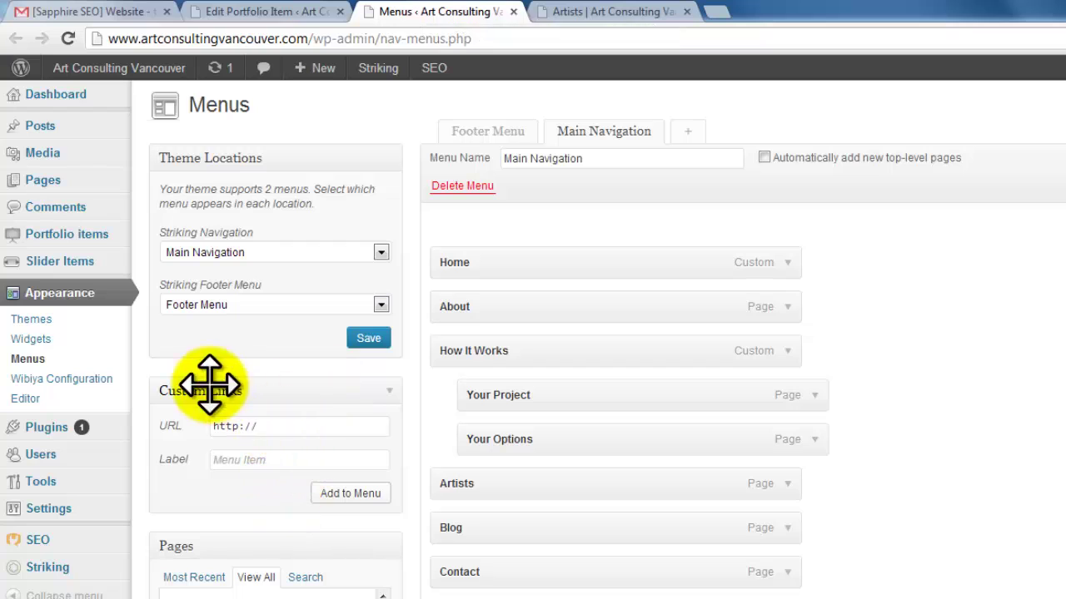
triple_click(293, 429)
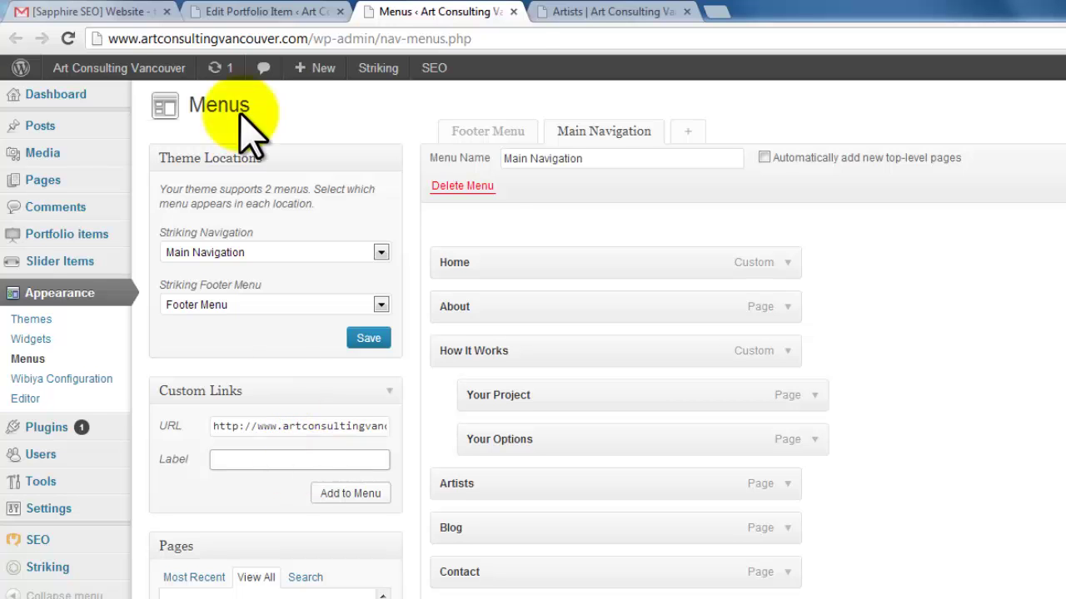
Label the custom link with the artist's name and nest it under Artists.
click(286, 12)
drag(286, 150, 50, 167)
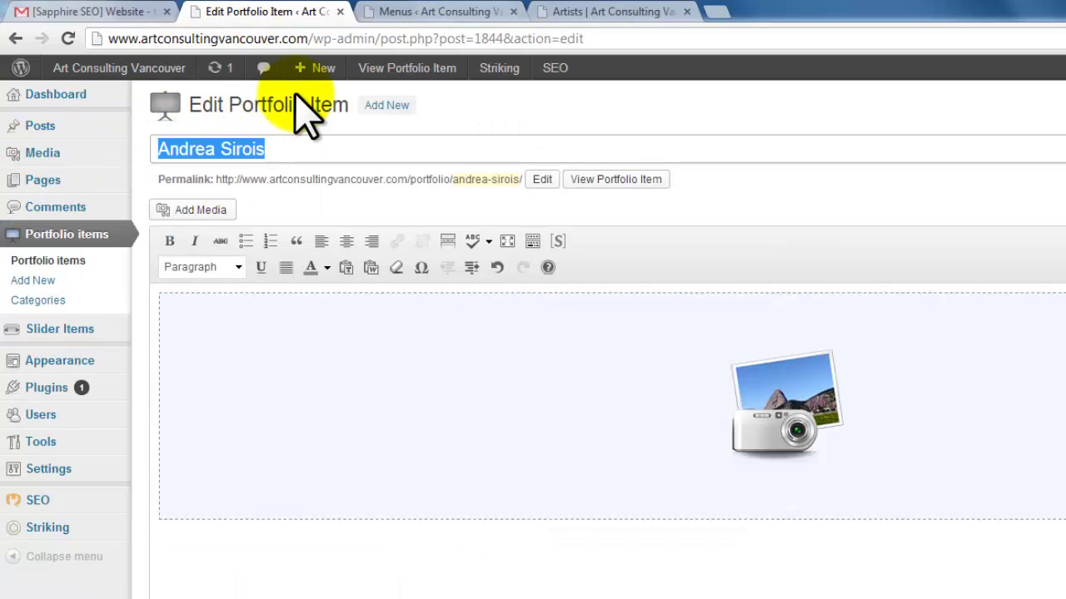
click(428, 12)
click(261, 454)
key(ctrl+v)
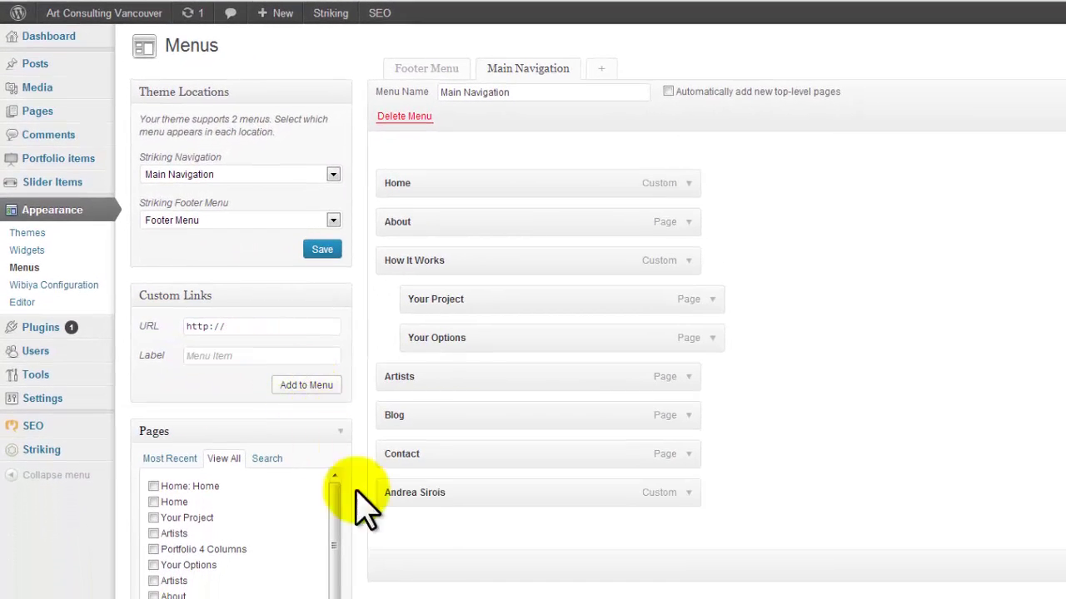
drag(416, 498, 434, 408)
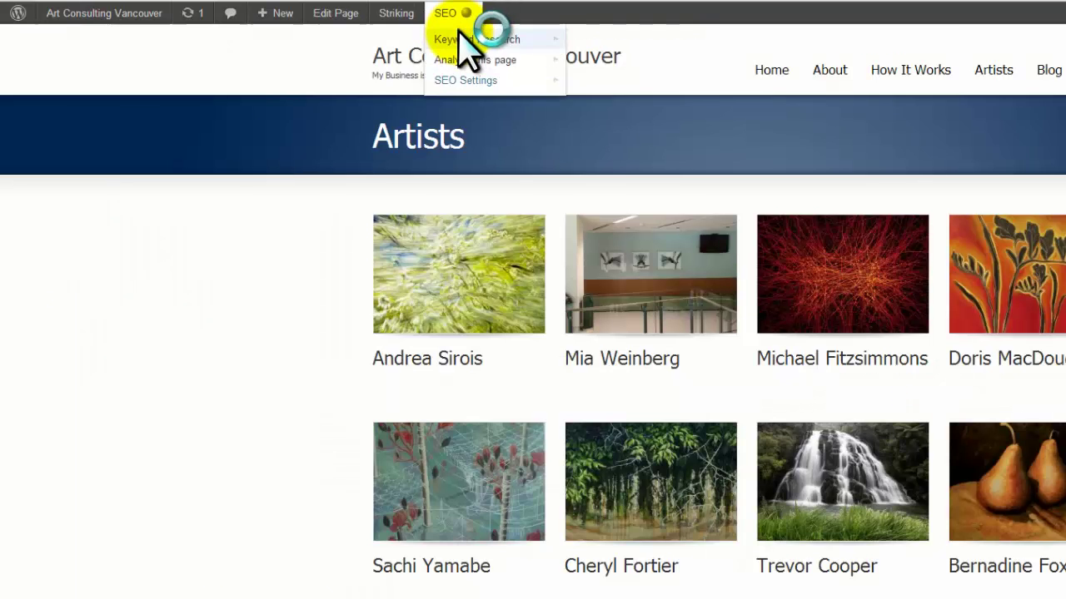
Open the first artist's page from the live Artists dropdown, then go back to WordPress admin.
click(462, 42)
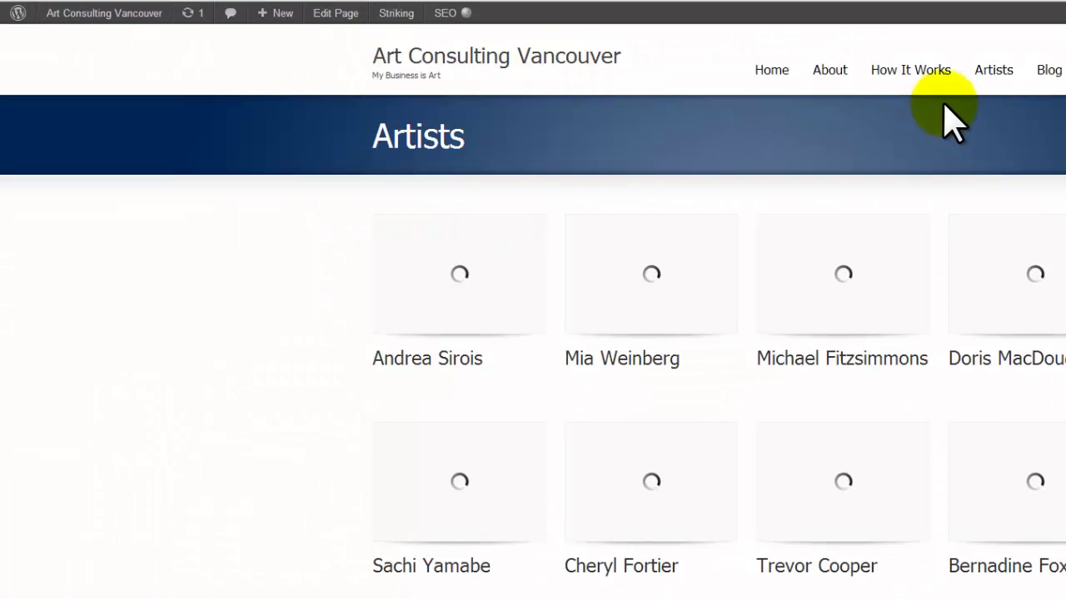
mouse_move(994, 100)
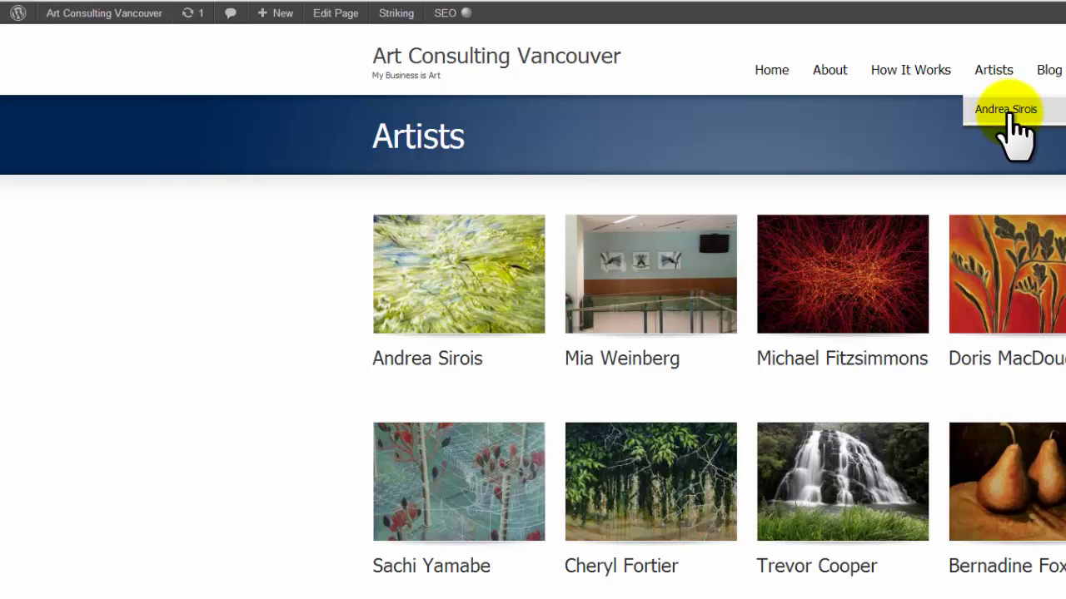
click(1006, 109)
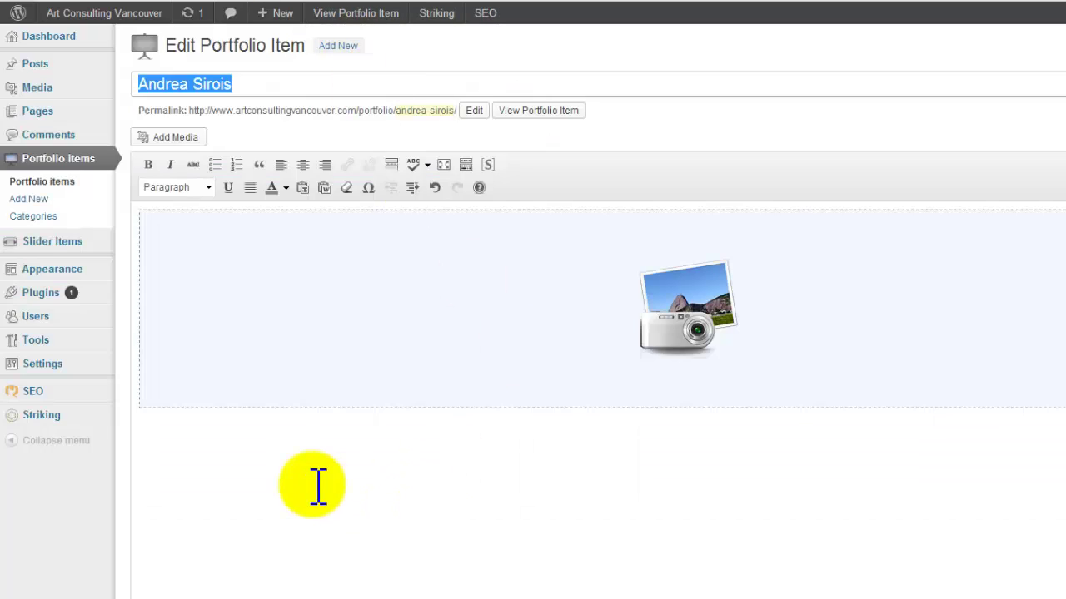
click(319, 487)
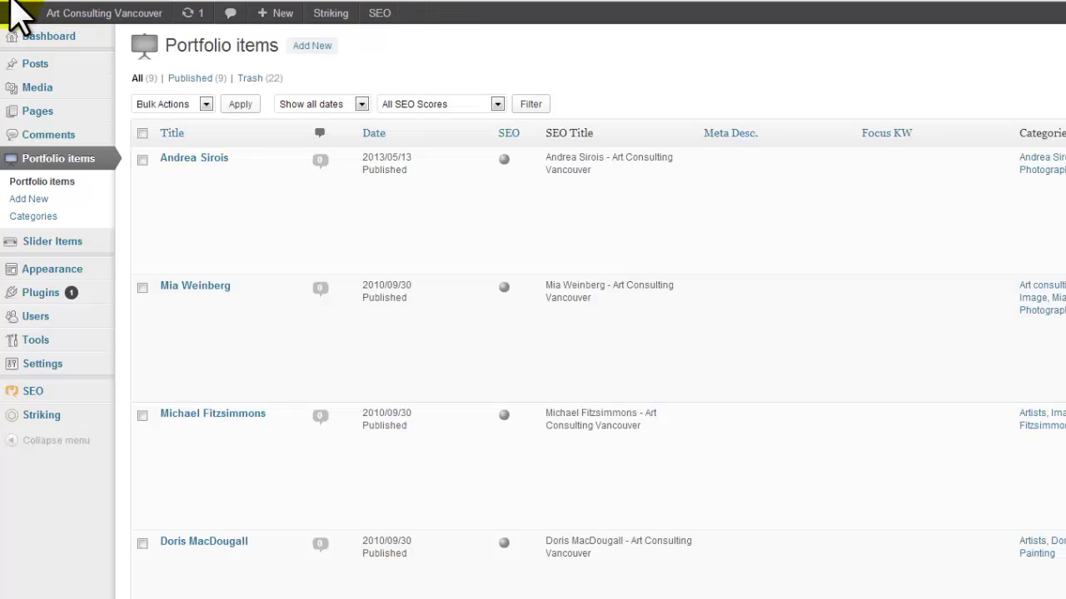
Copy the second artist's portfolio permalink into the Custom Links URL field.
click(188, 288)
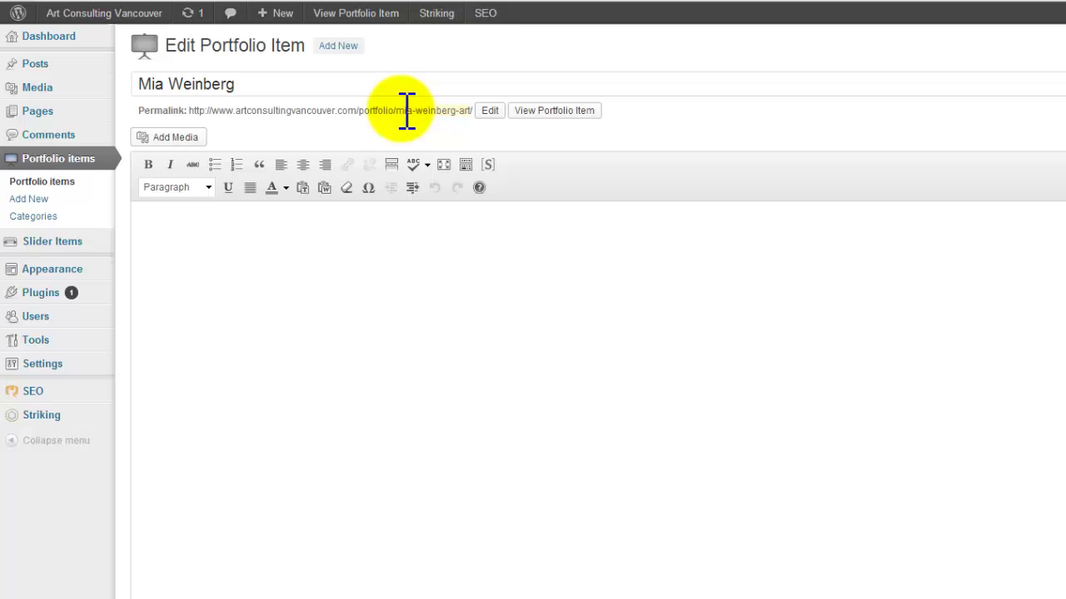
drag(218, 112, 477, 112)
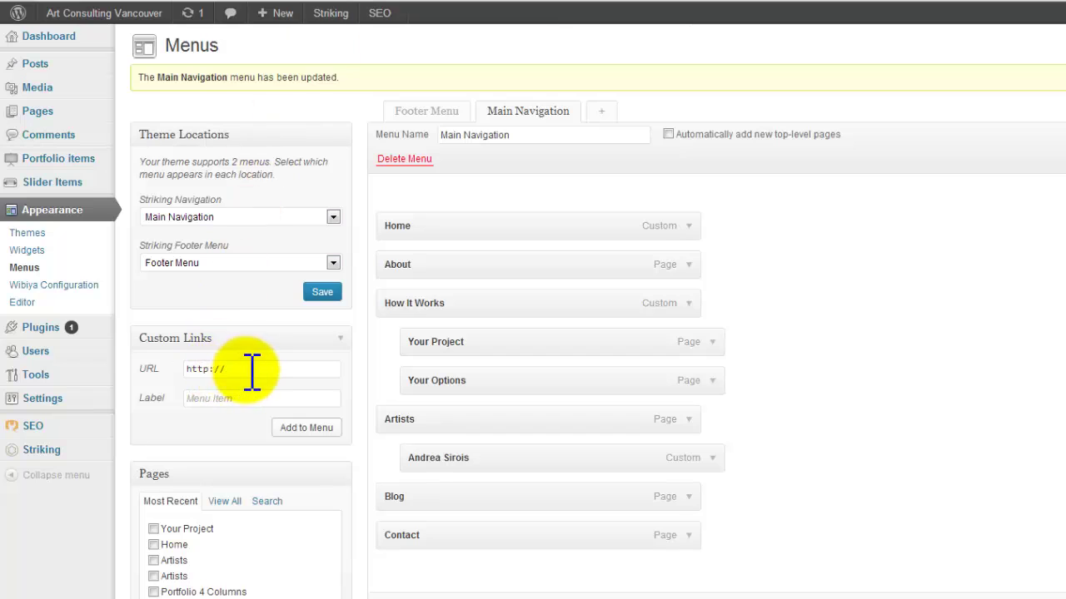
drag(252, 372, 148, 366)
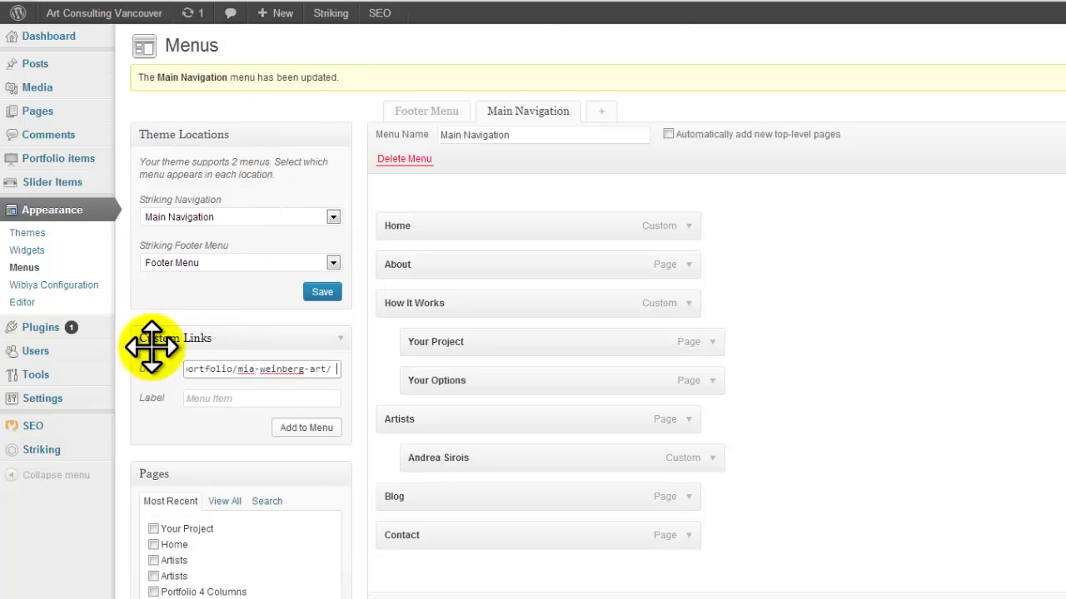
Label the link with the second artist's name and nest it under Artists.
click(225, 398)
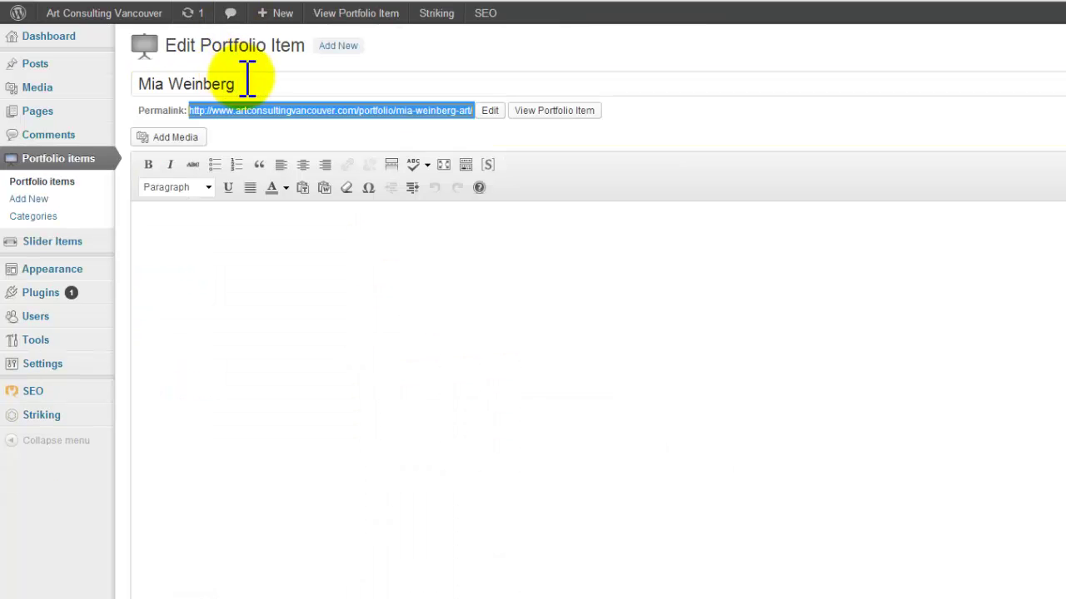
drag(245, 78, 95, 88)
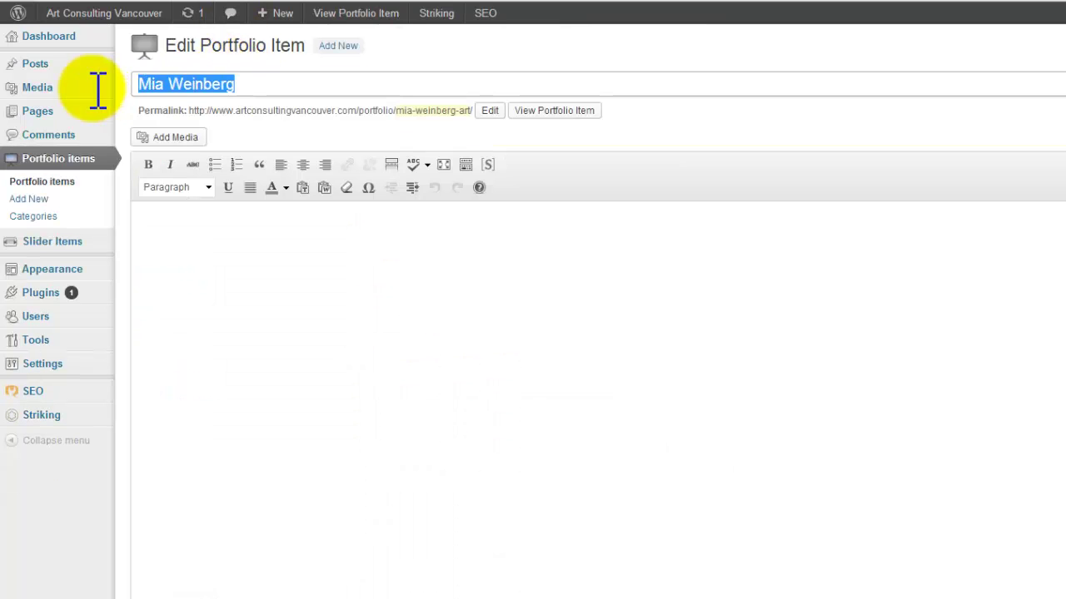
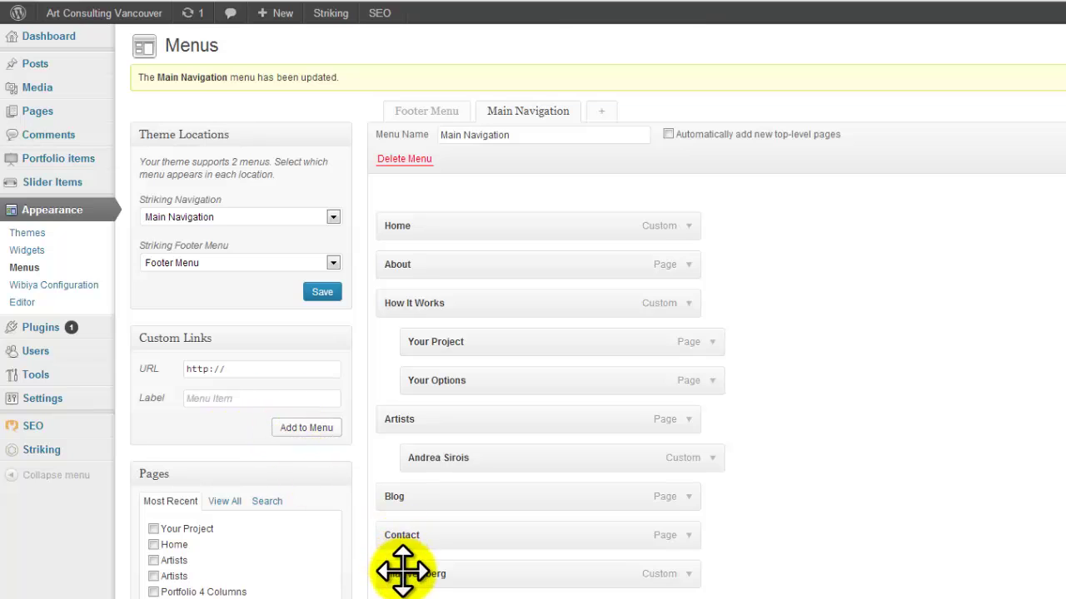
drag(405, 571, 417, 497)
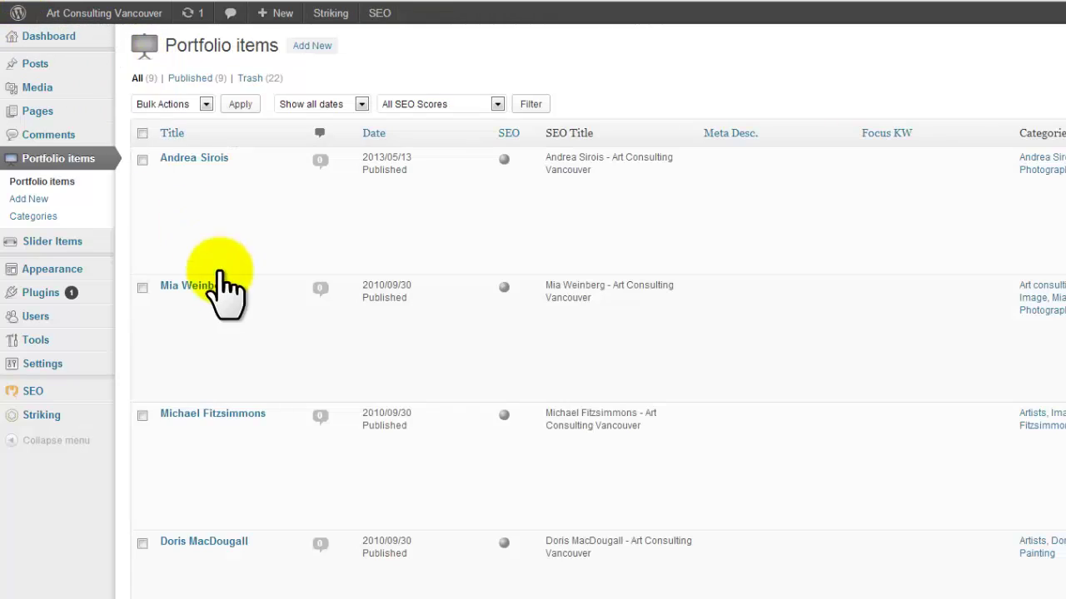
Paste the third artist's portfolio permalink into the Custom Links URL field.
click(233, 413)
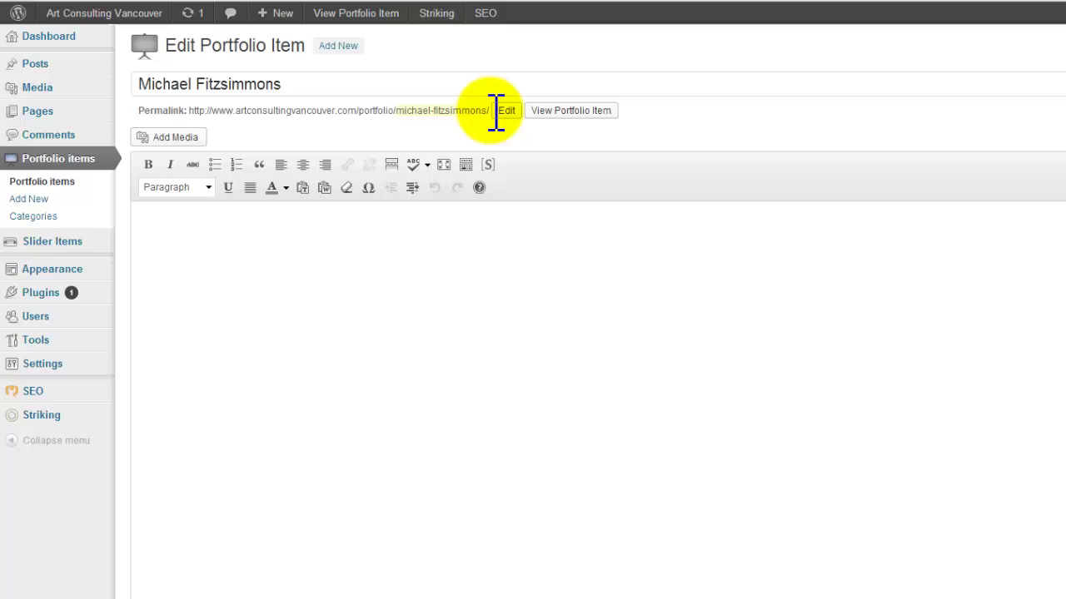
drag(491, 112, 198, 122)
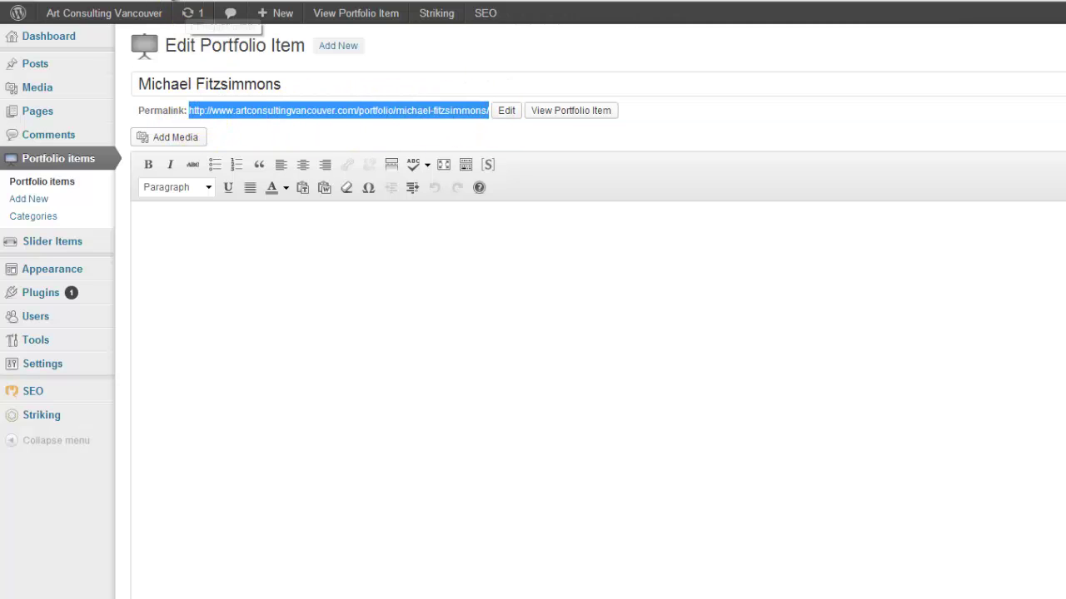
click(408, 2)
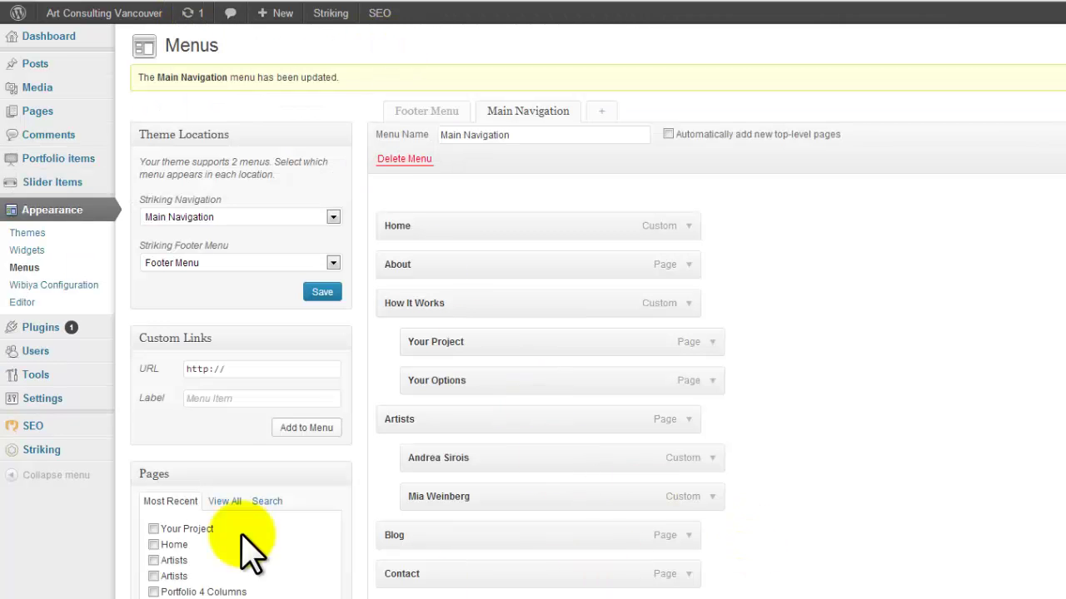
drag(218, 369, 147, 369)
key(ctrl+v)
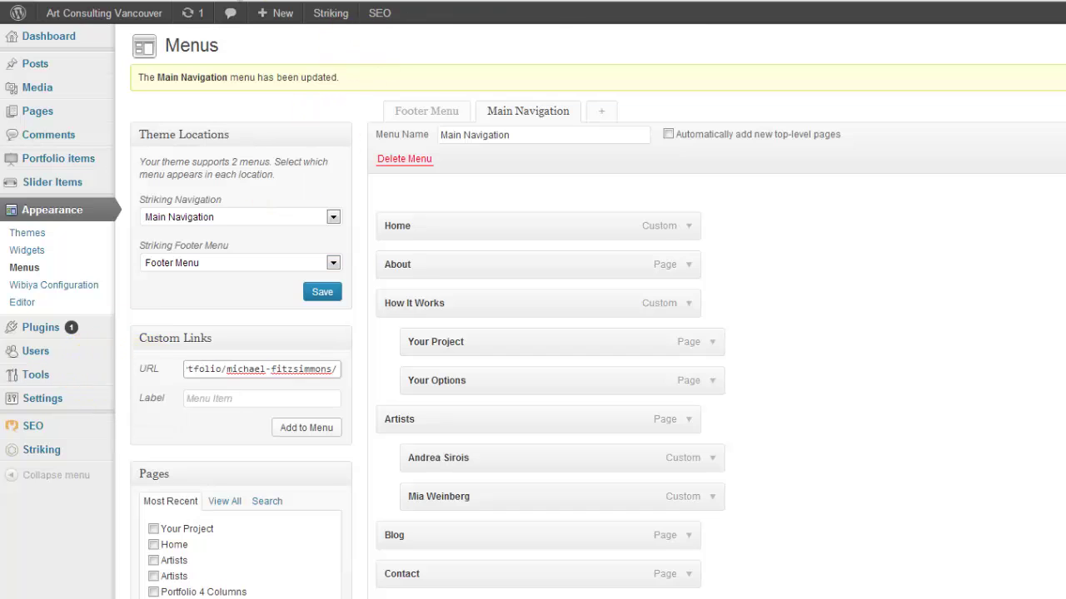
Label the link with the artist's title, add it, and nest it under Artists below the second artist.
click(360, 2)
drag(274, 83, 50, 92)
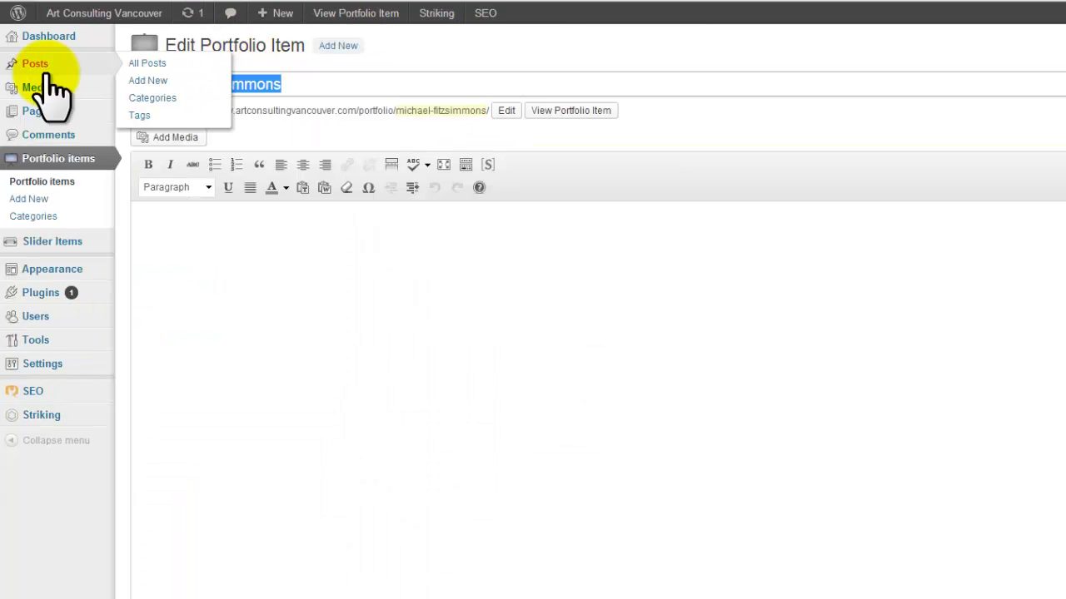
click(385, 2)
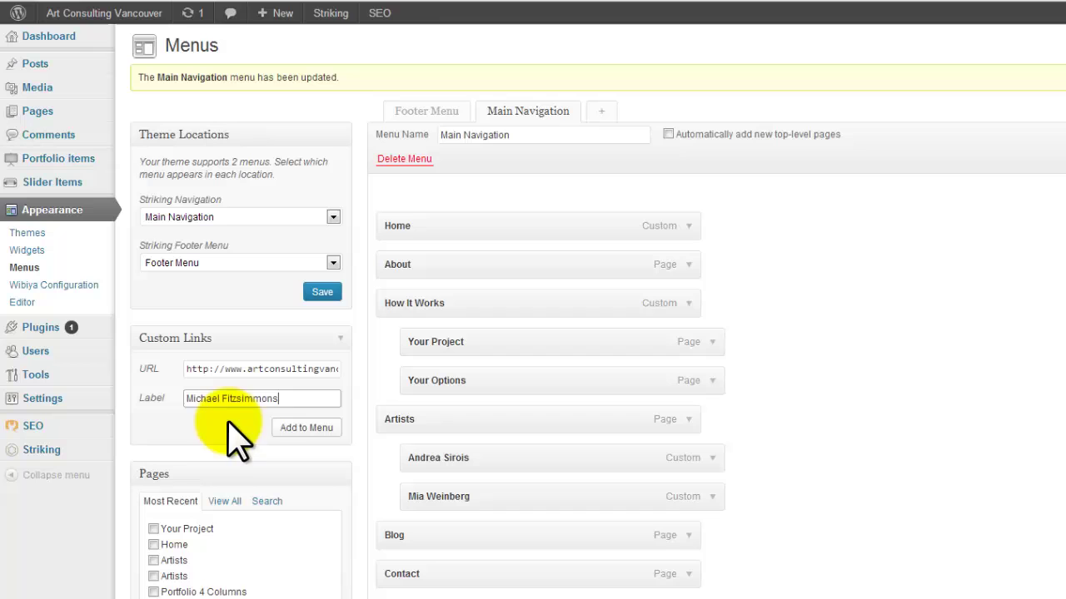
click(308, 428)
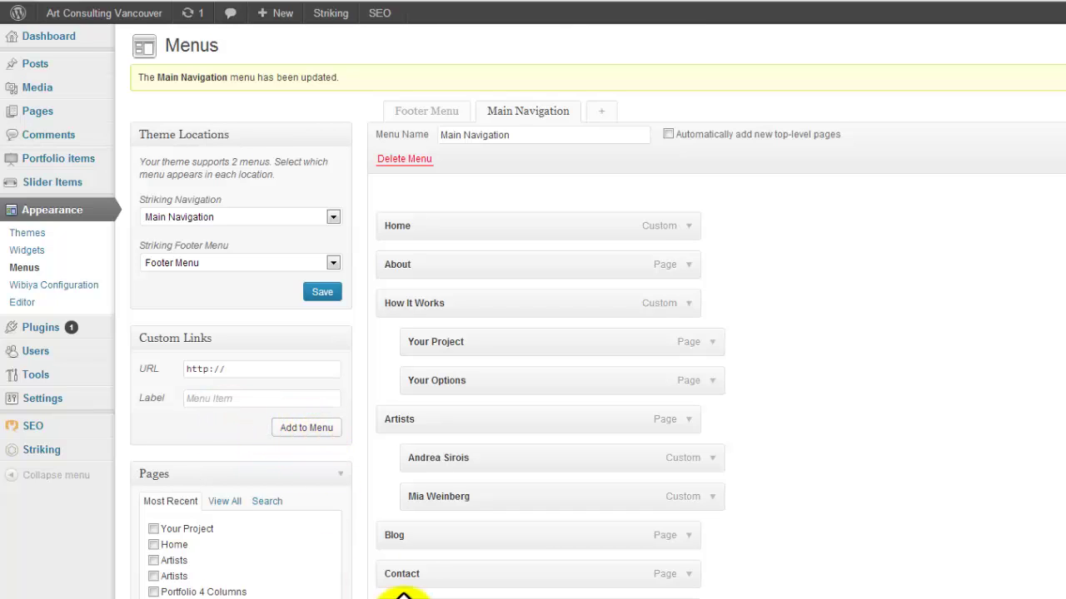
drag(426, 598, 422, 535)
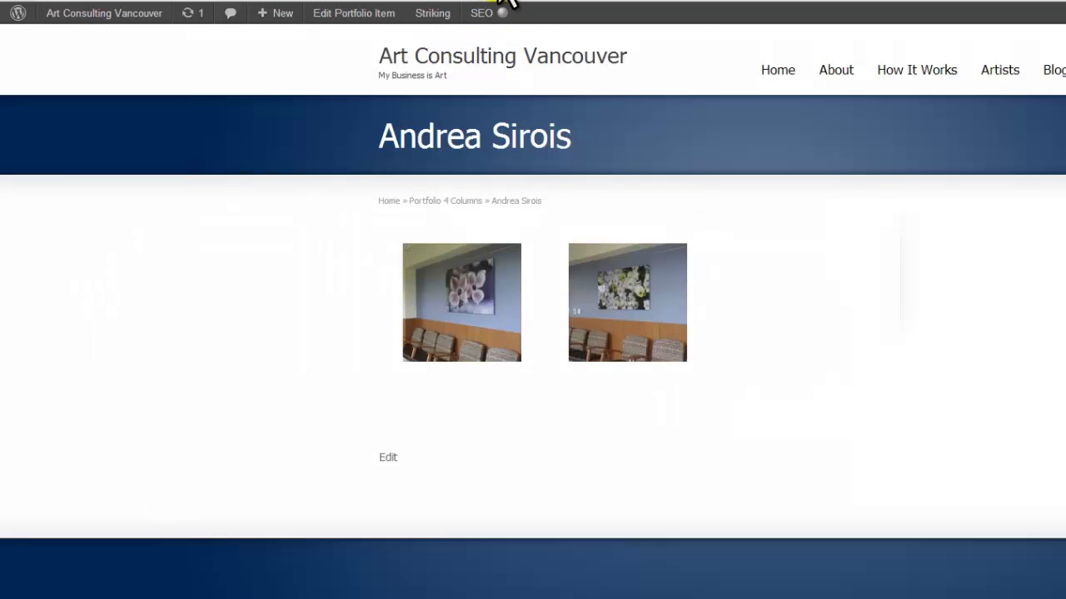
From the site's home page, open the third artist's page via the Artists dropdown.
click(791, 76)
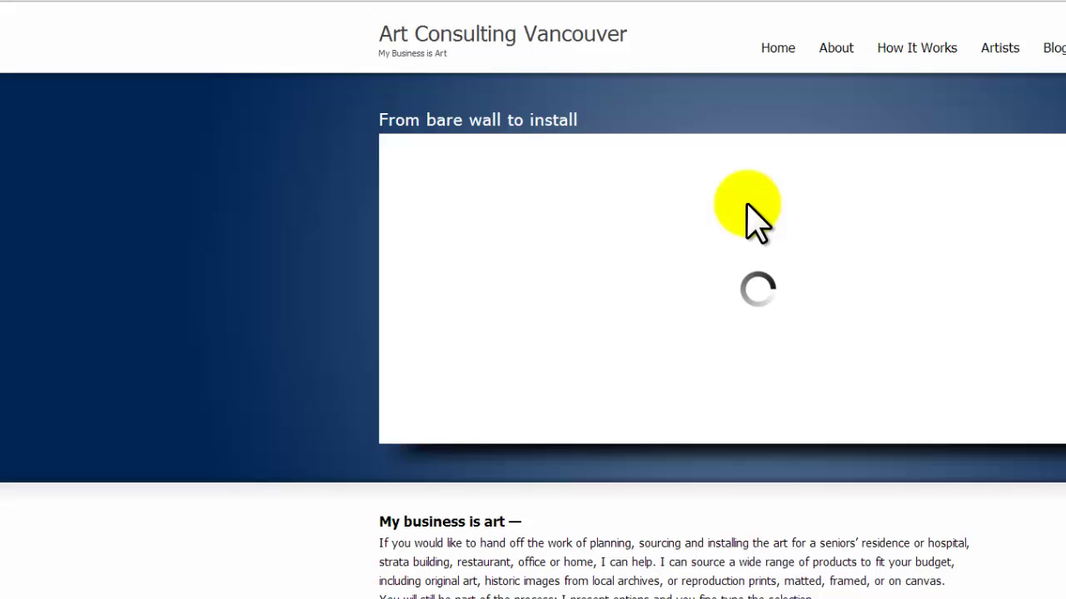
mouse_move(996, 63)
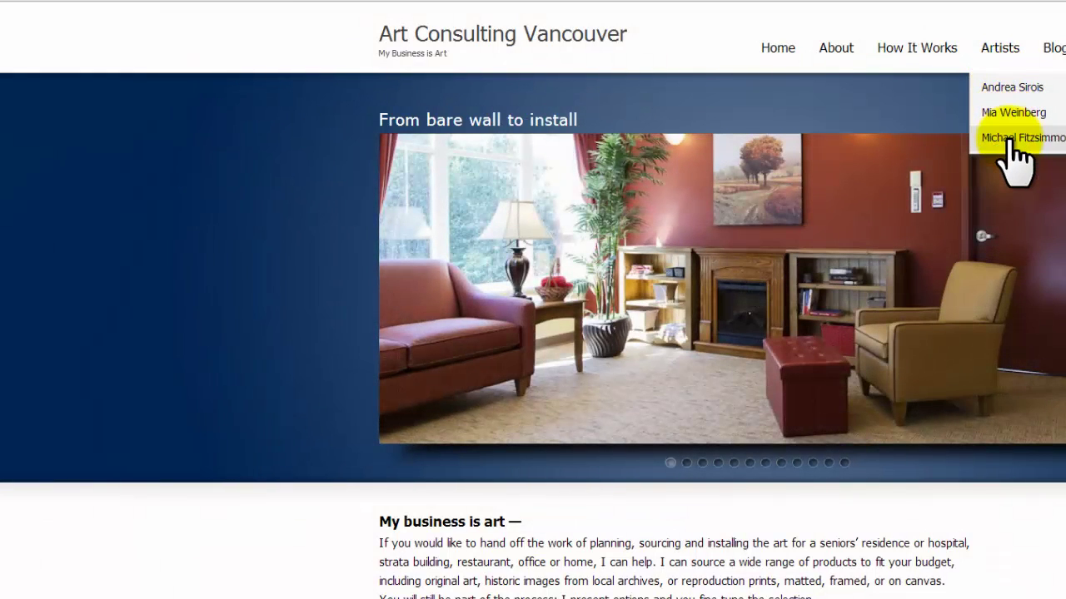
click(1010, 140)
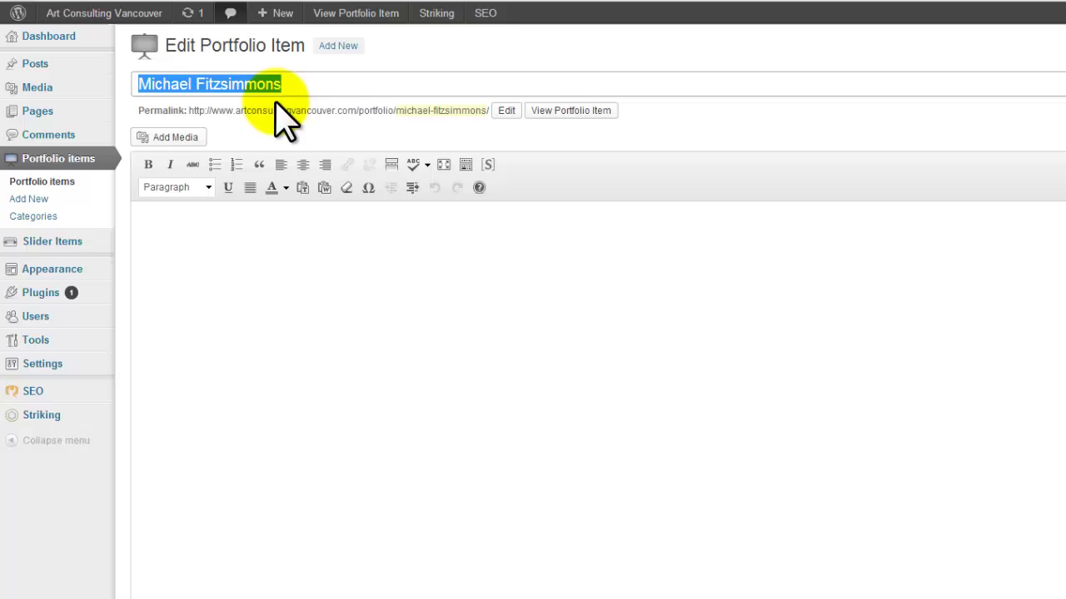
In a portfolio item's media window, select library images including Twitter and Facebook icons for a gallery.
click(65, 176)
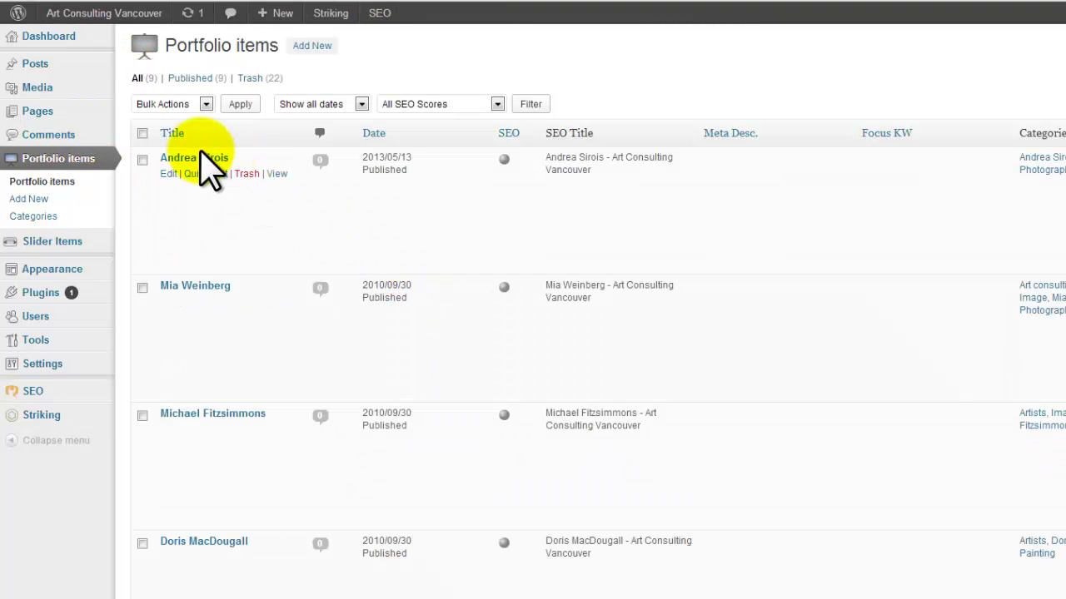
click(195, 159)
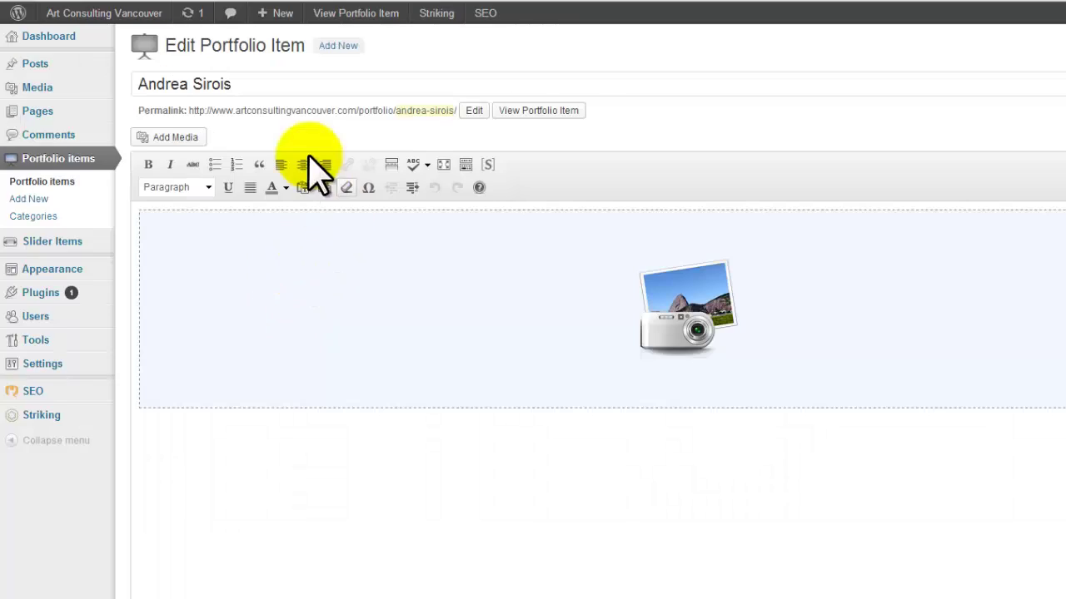
click(171, 139)
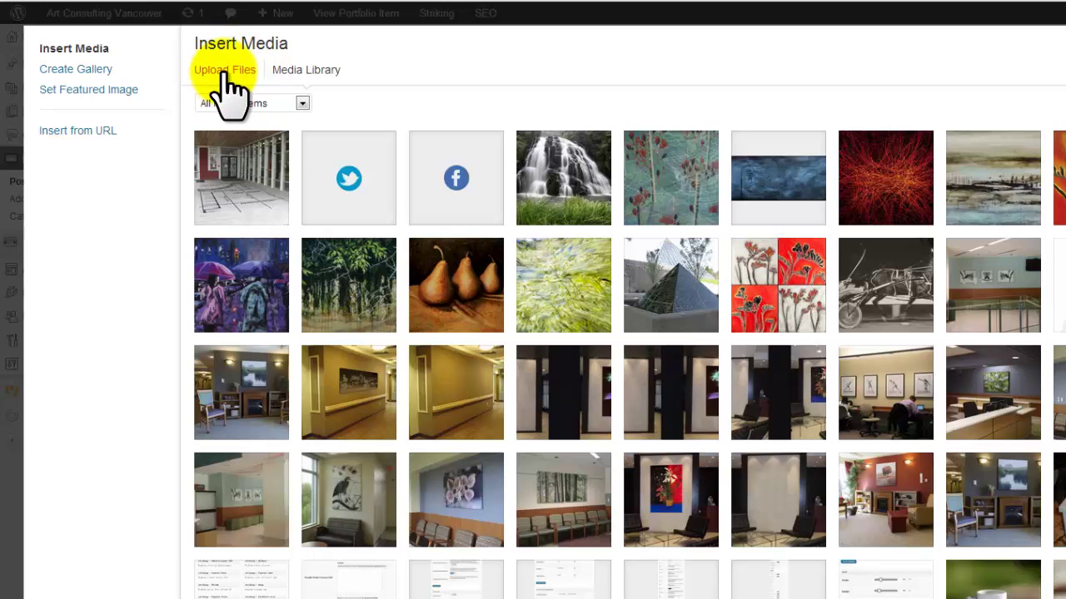
click(287, 204)
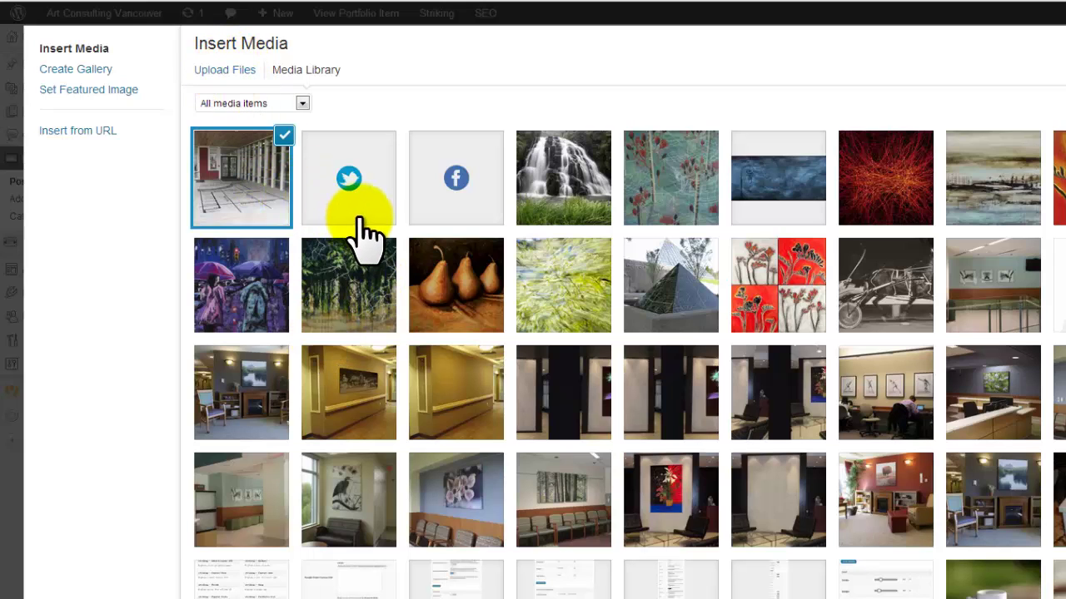
click(365, 224)
click(477, 223)
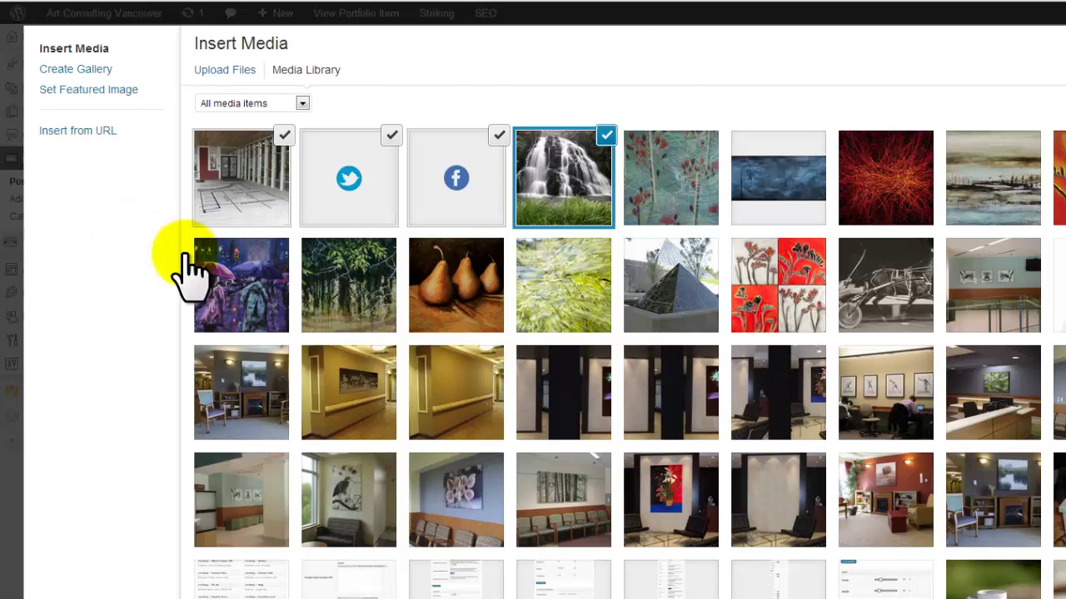
click(74, 73)
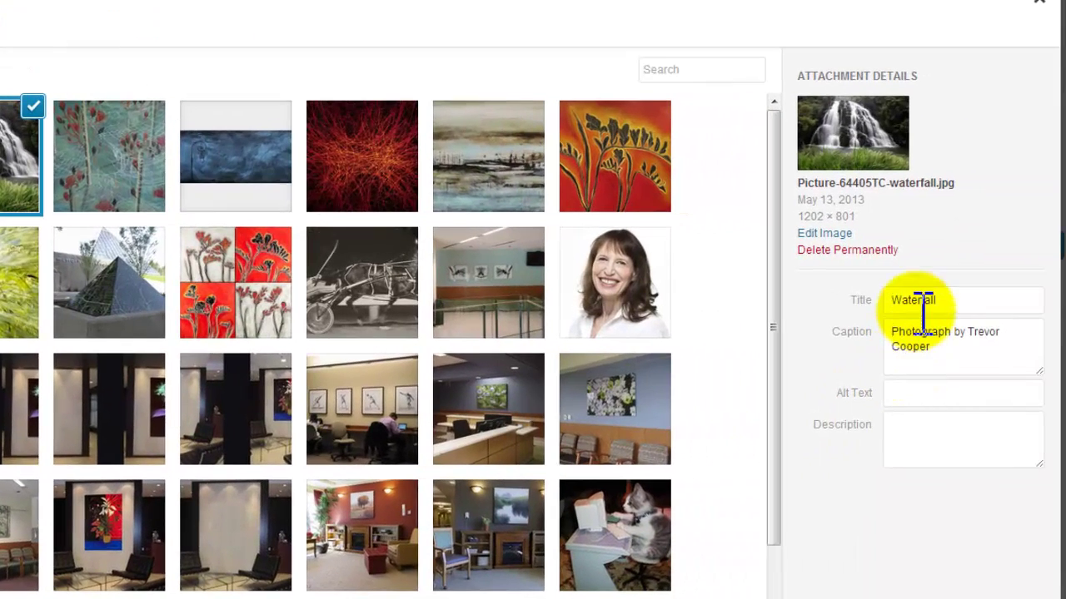
Copy the waterfall image's title 'Waterfall' as its alt text, close the media window, return to Menus.
drag(953, 301, 878, 305)
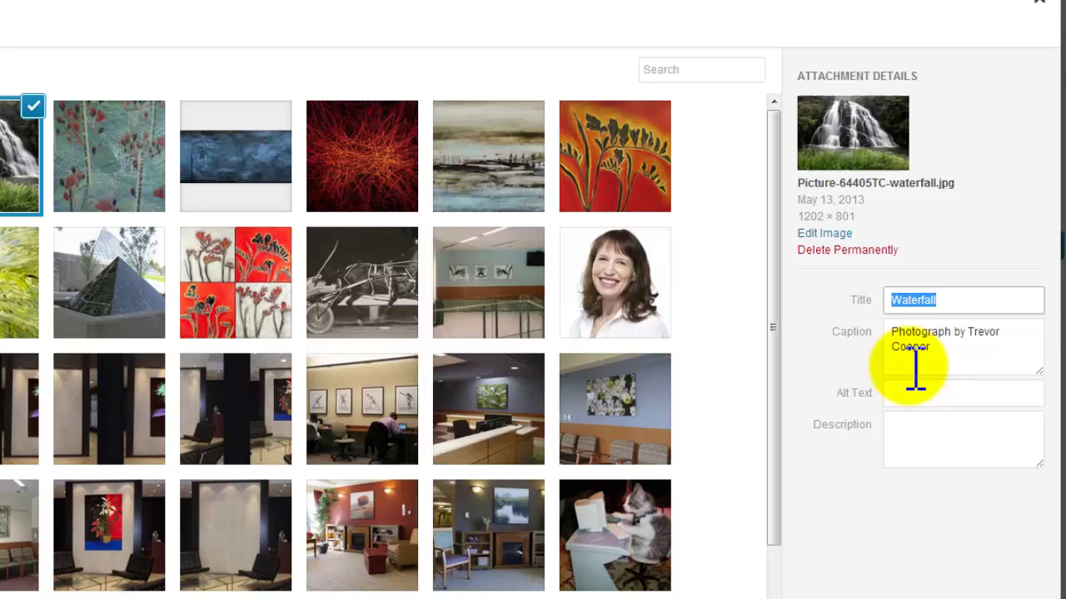
drag(925, 345, 858, 333)
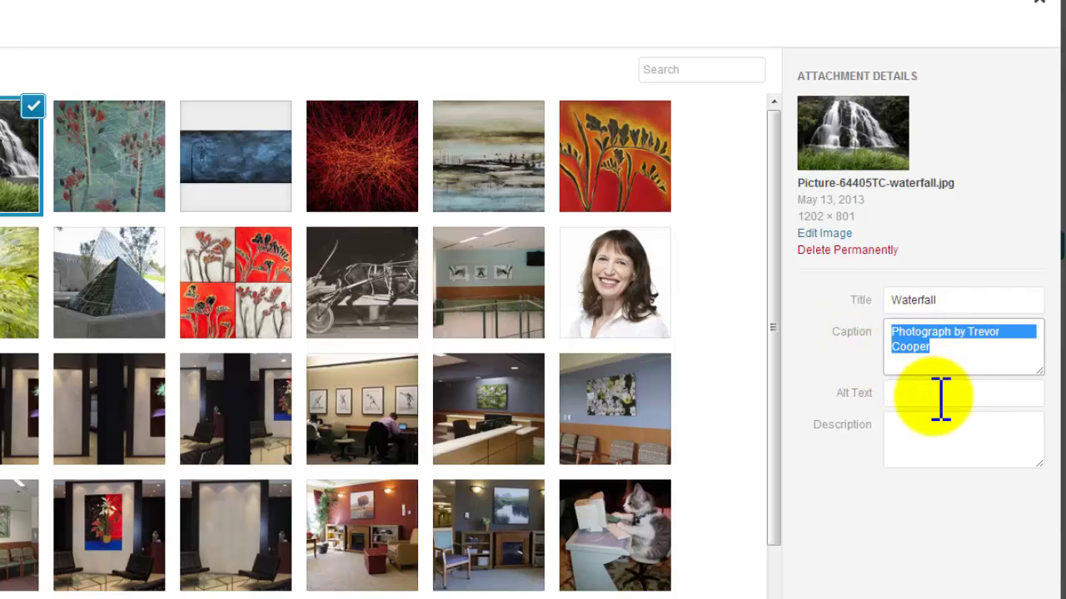
drag(968, 302, 809, 309)
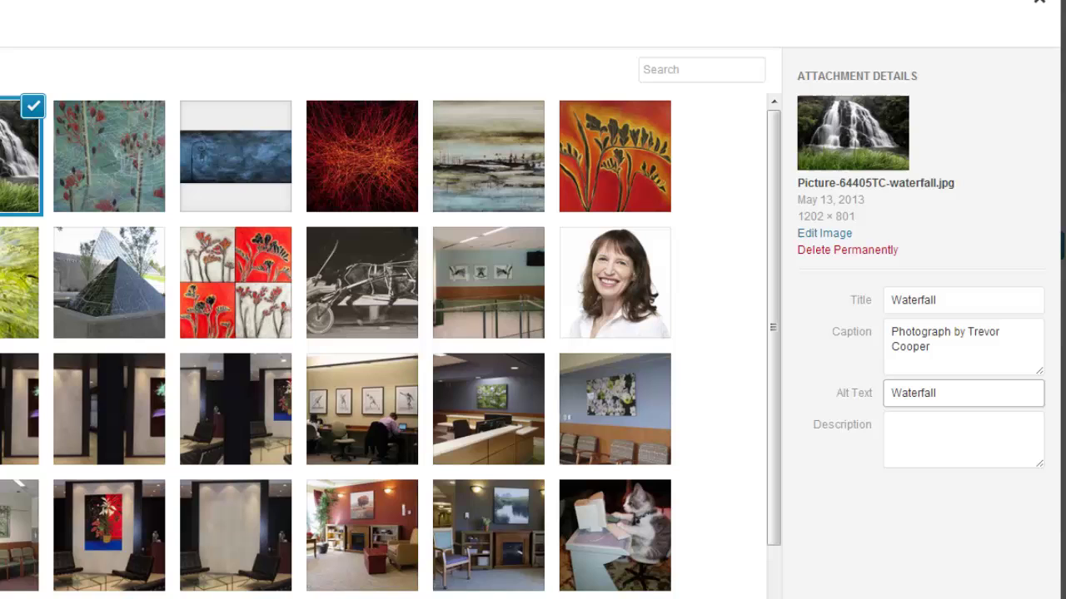
click(1034, 5)
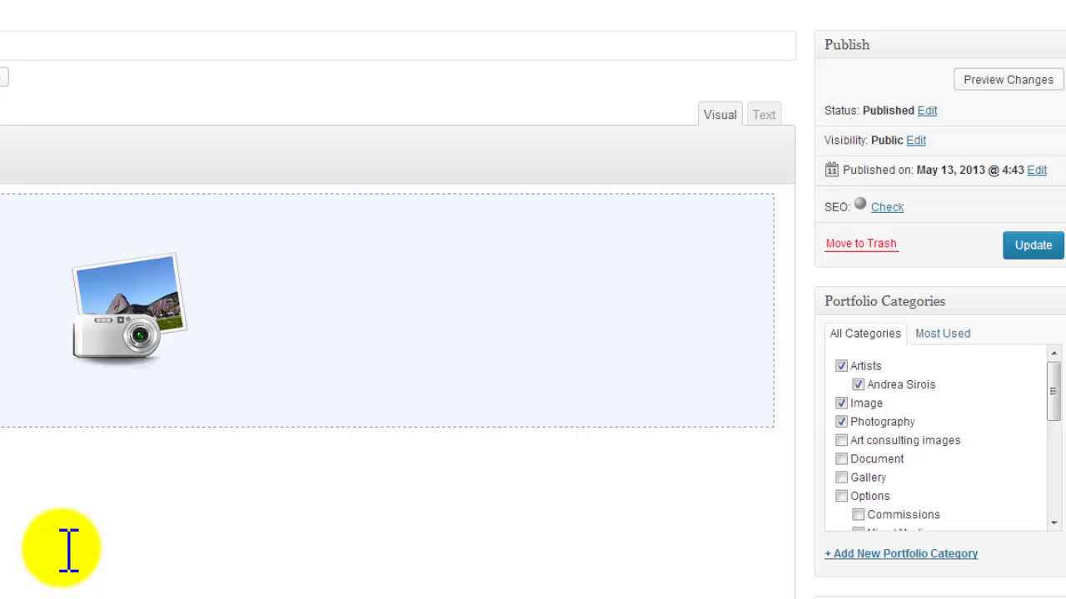
click(420, 11)
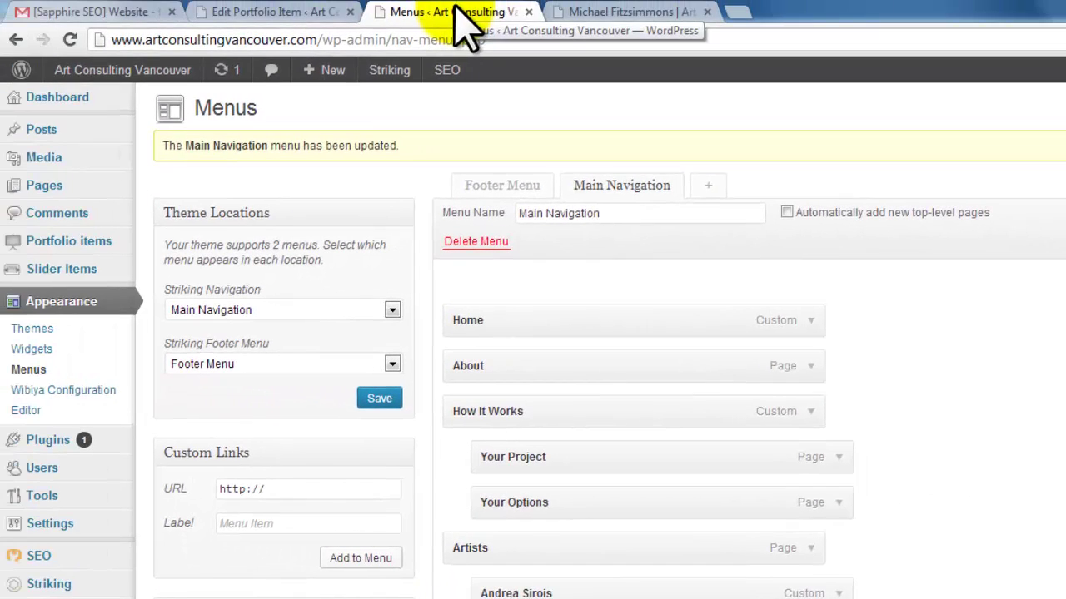
Cycle through the portfolio editing and Menus tabs, ending on an artist's live page tab.
click(583, 12)
click(291, 11)
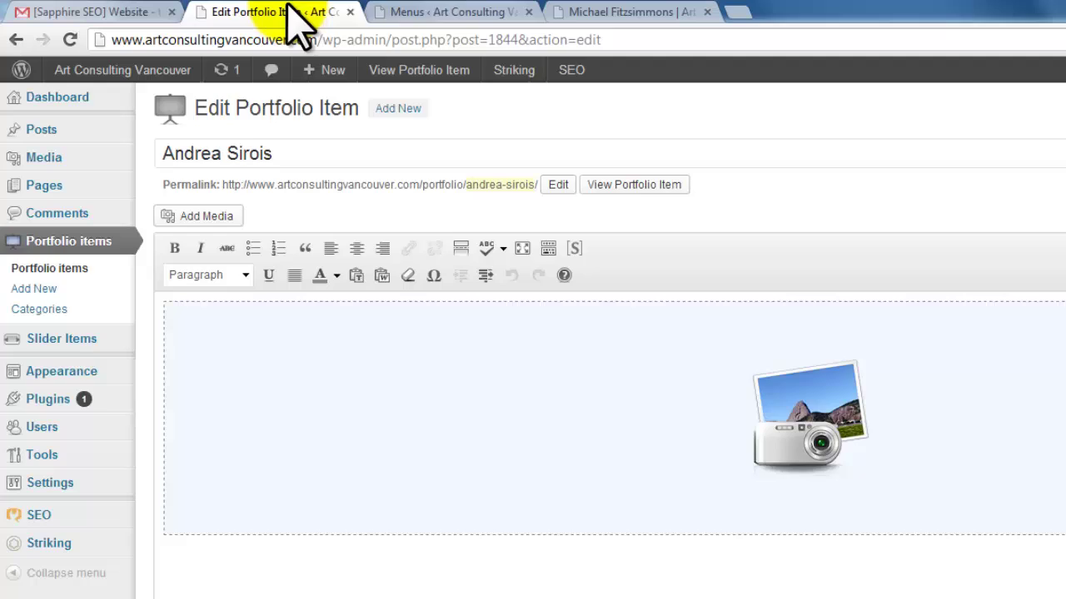
click(431, 12)
click(302, 17)
click(449, 12)
click(583, 12)
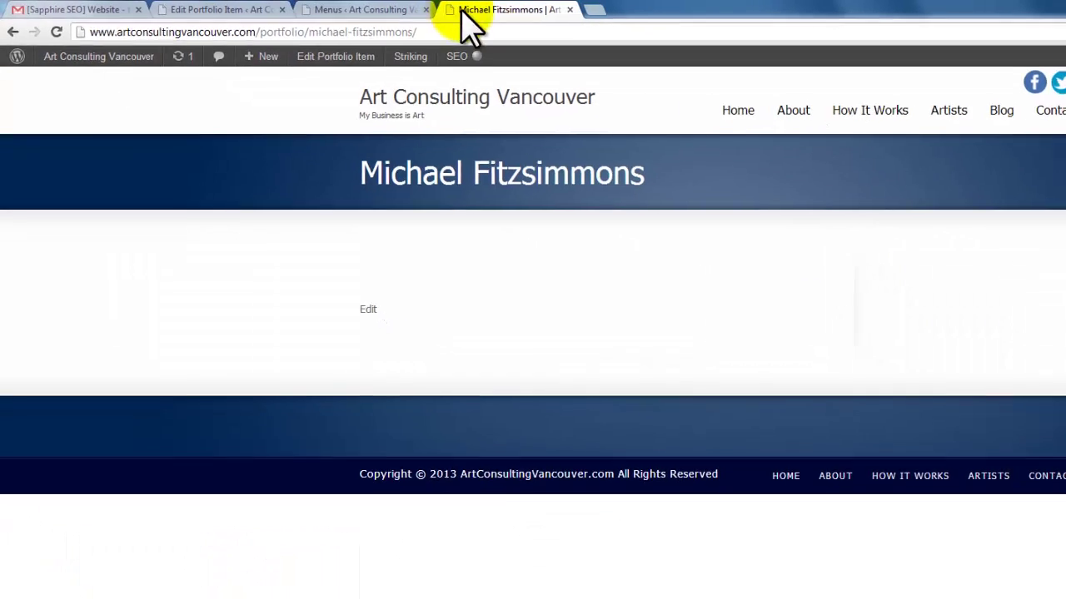
Go to the Artists page from the site navigation and review the artist thumbnail grid.
click(940, 111)
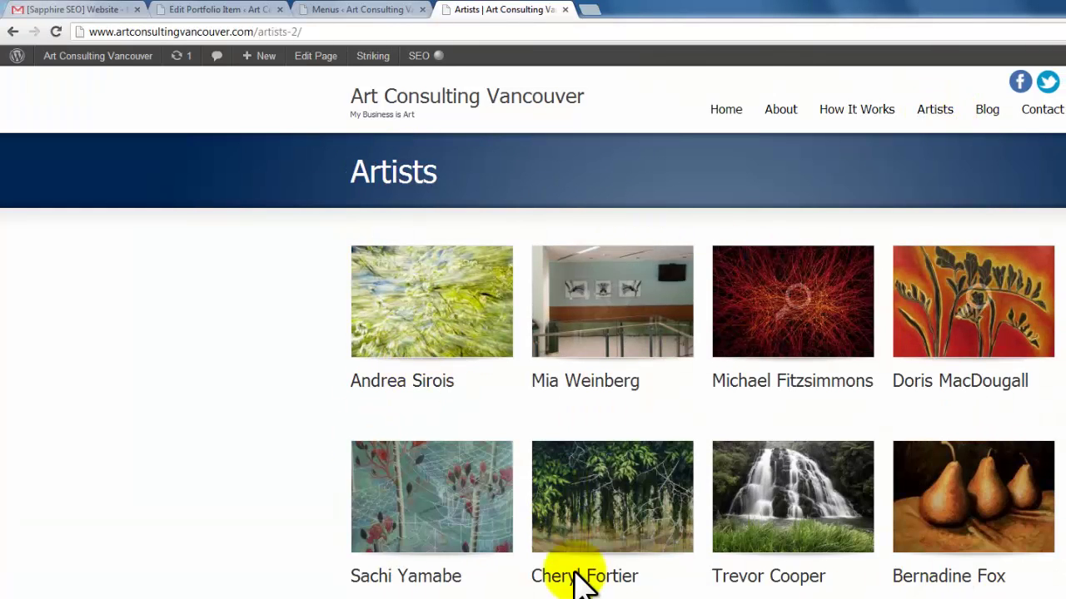
scroll(647, 573, down, 1)
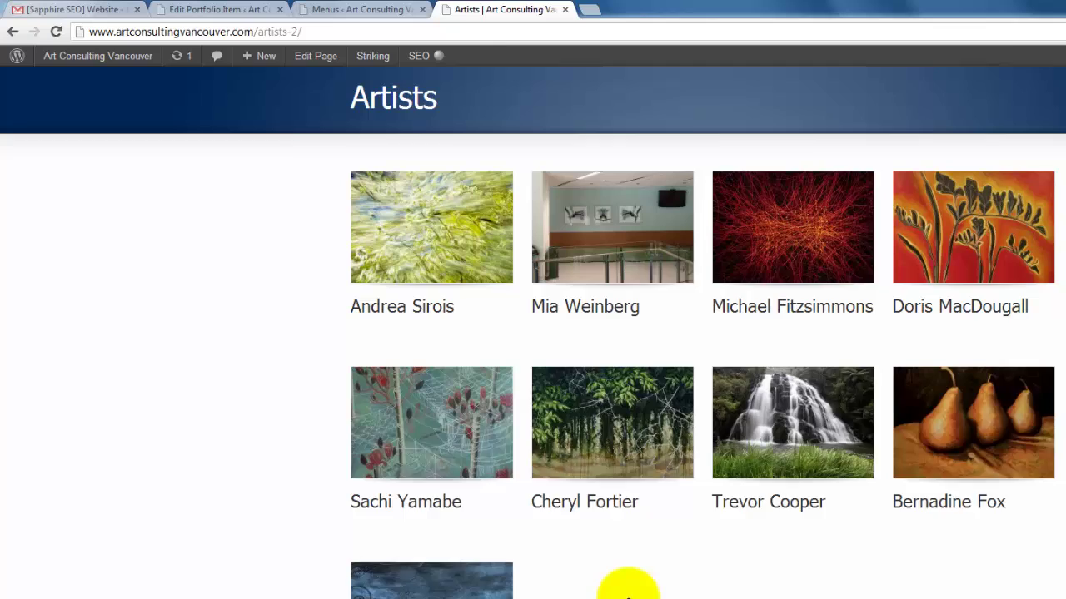
scroll(623, 583, up, 1)
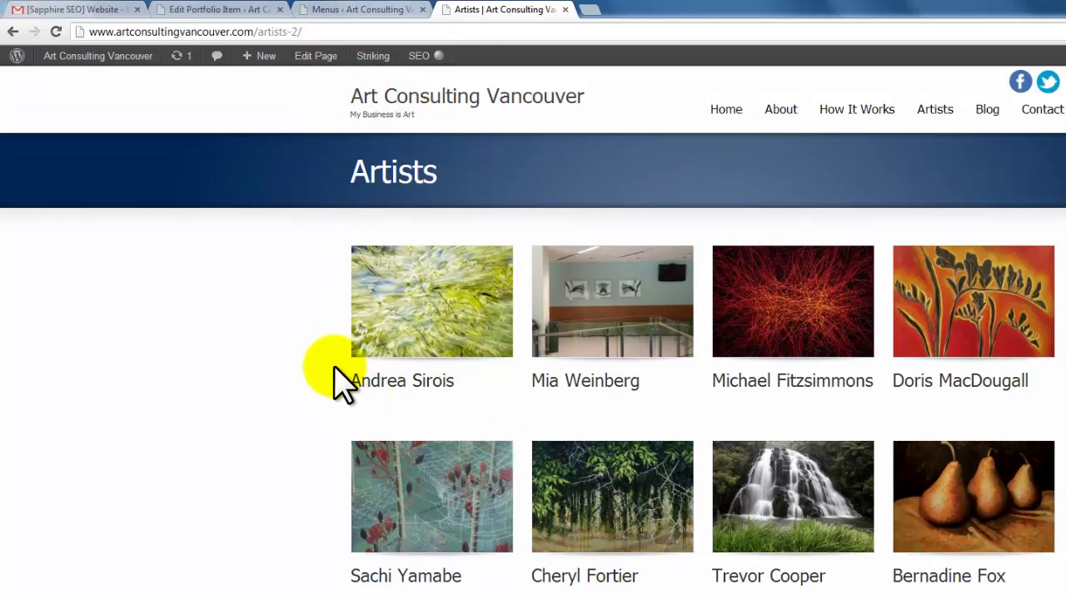
mouse_move(934, 118)
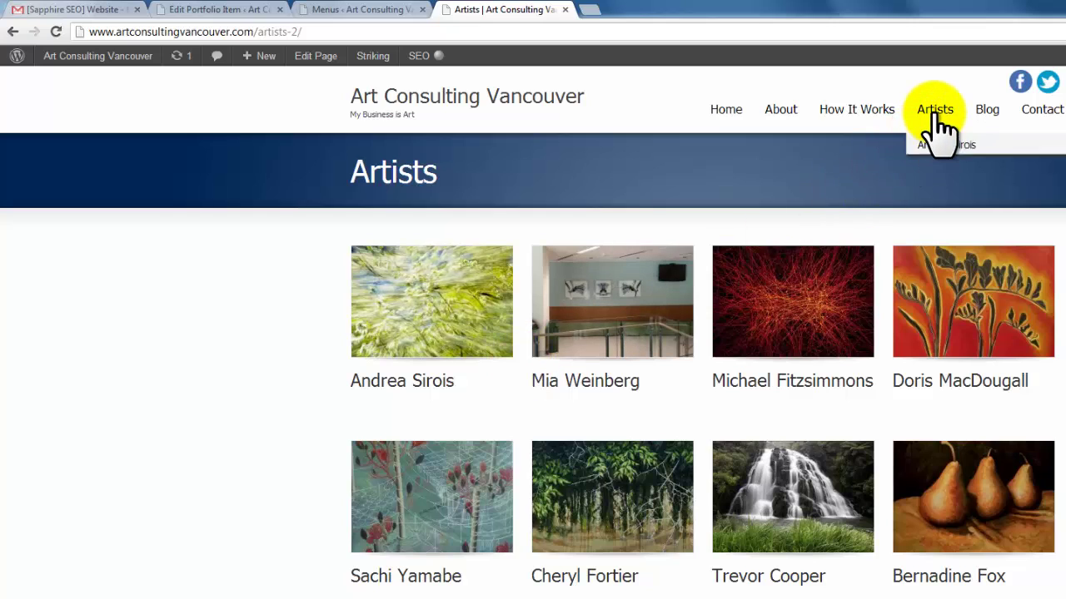